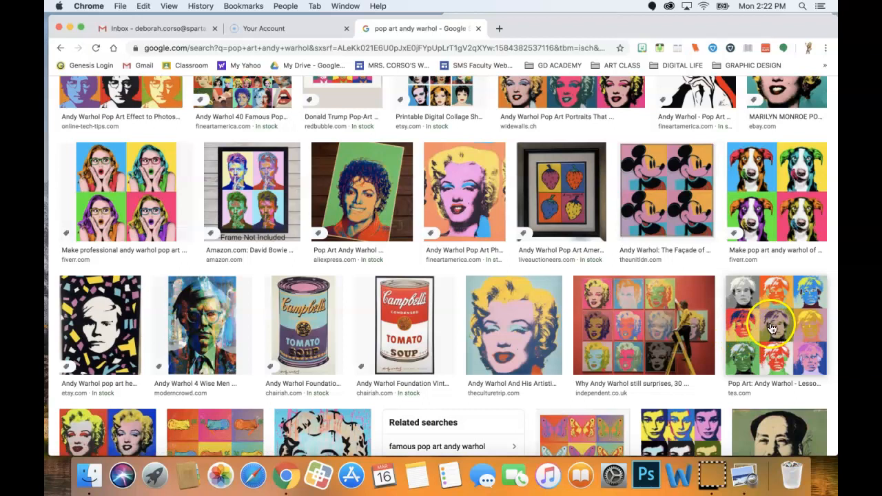
Step: Preview the six-panel Marilyn Monroe portrait from widewalls.ch in the pop art image results and examine its colour variations
scroll(580, 187, up, 1)
scroll(581, 188, up, 5)
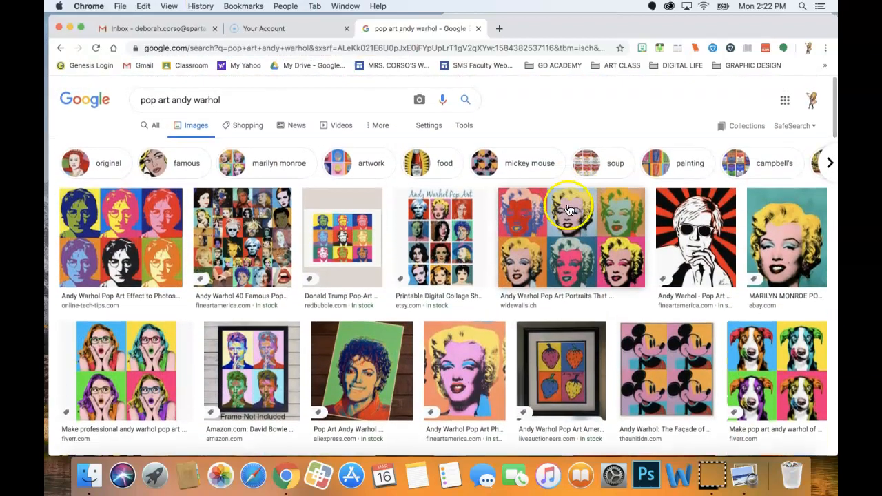
click(569, 211)
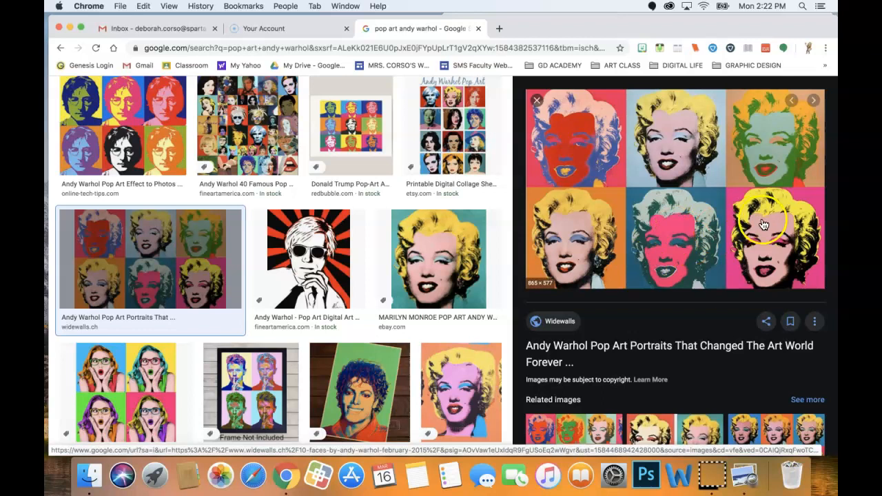
scroll(656, 239, down, 3)
scroll(655, 239, up, 3)
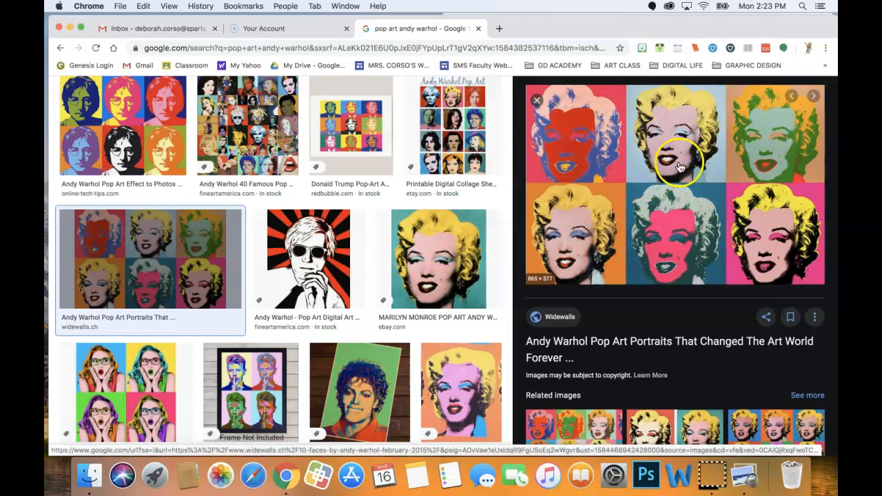
Step: Preview the Andy Warhol Pop Art Effect image from online-tech-tips.com and examine its six differently coloured portraits
click(91, 138)
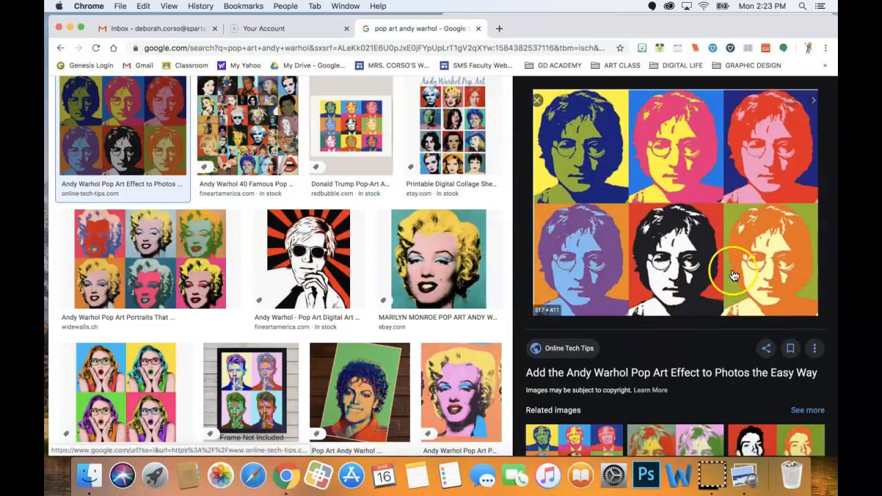
scroll(734, 275, down, 2)
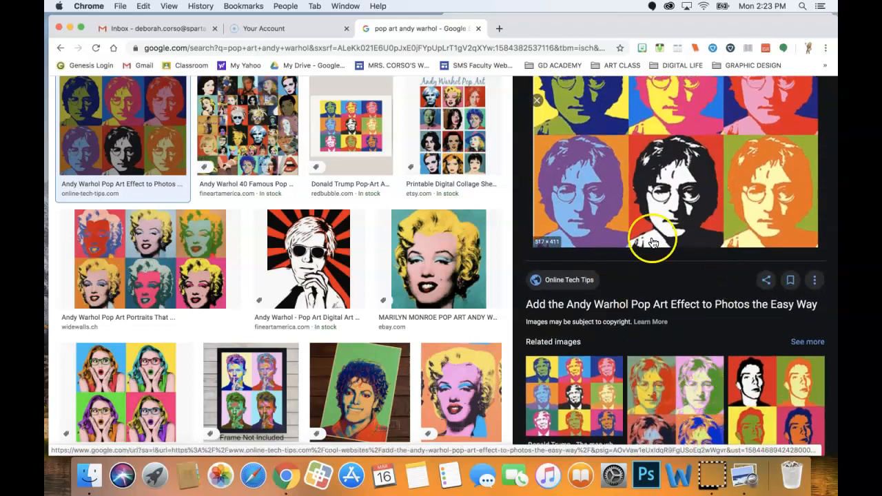
scroll(434, 317, down, 3)
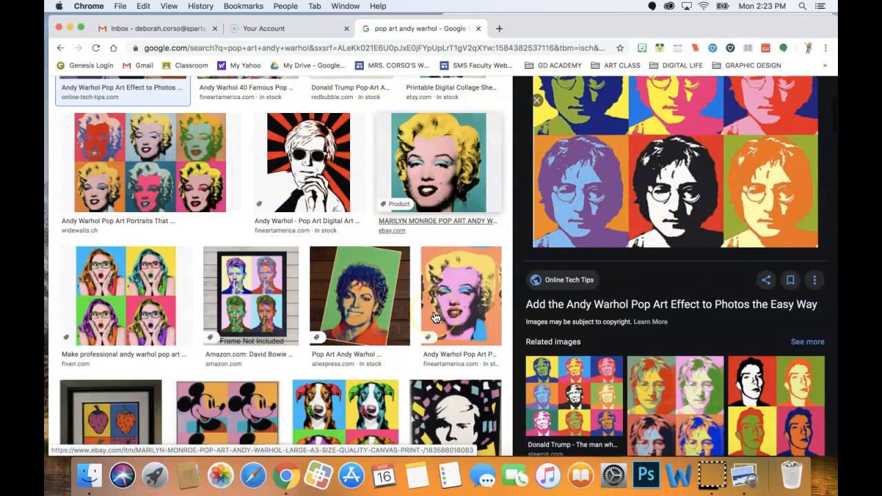
Step: Preview the four-panel dog pop art from fiverr.com and look over the neighbouring image results
scroll(435, 317, down, 2)
click(345, 358)
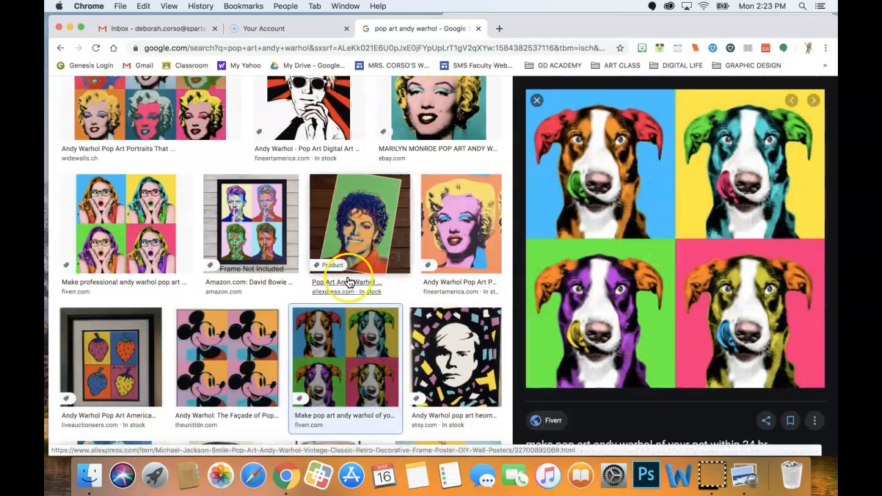
scroll(316, 308, down, 2)
scroll(316, 307, down, 4)
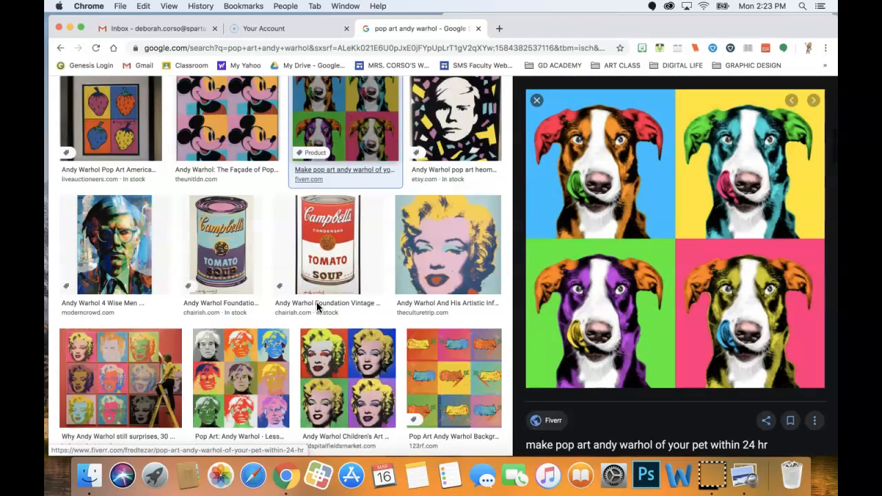
click(256, 267)
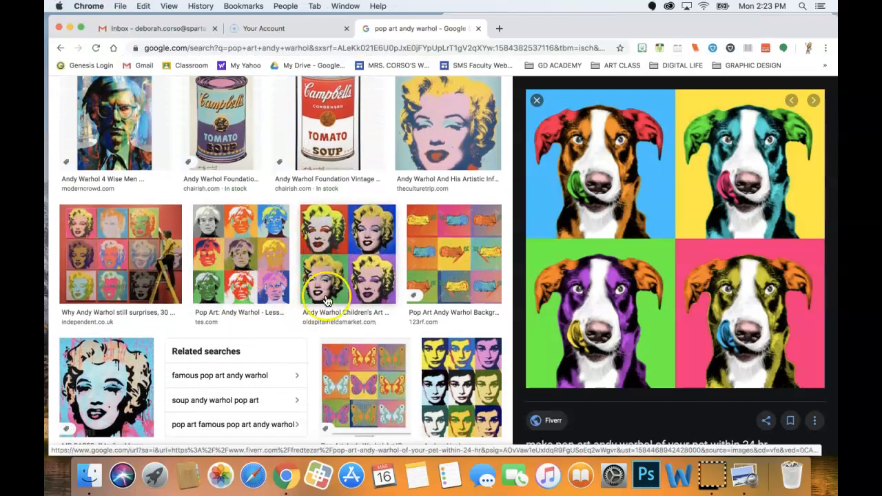
Step: Preview the nine-panel Audrey Hepburn pop art image from Pinterest and close the preview
click(448, 356)
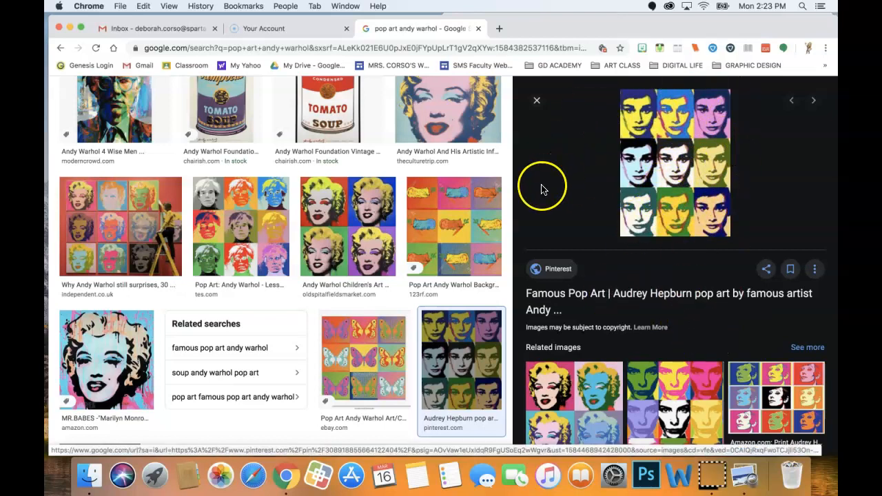
scroll(549, 159, up, 5)
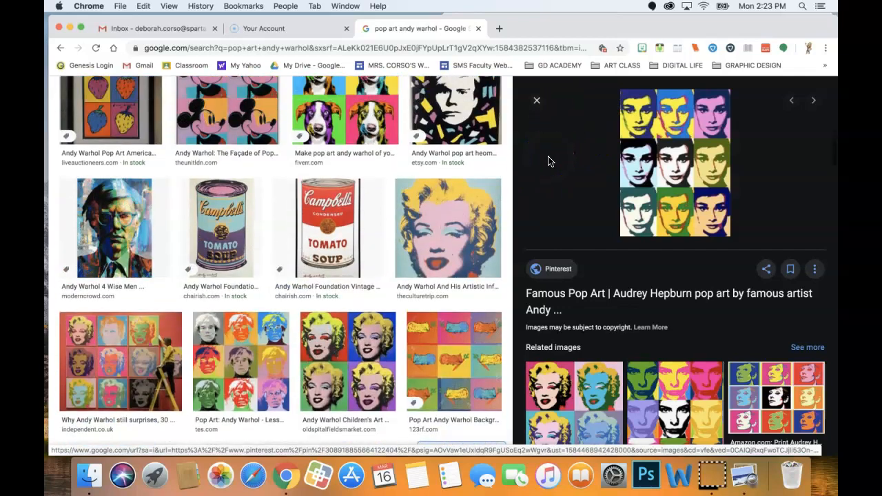
click(536, 104)
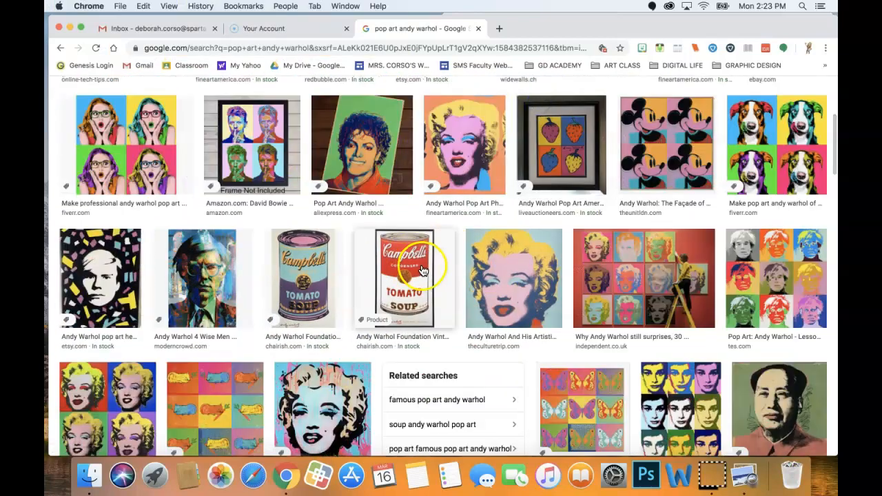
Step: Browse the Andy Warhol pop art image results for more examples of repeated subjects in contrasting colours
scroll(482, 265, up, 5)
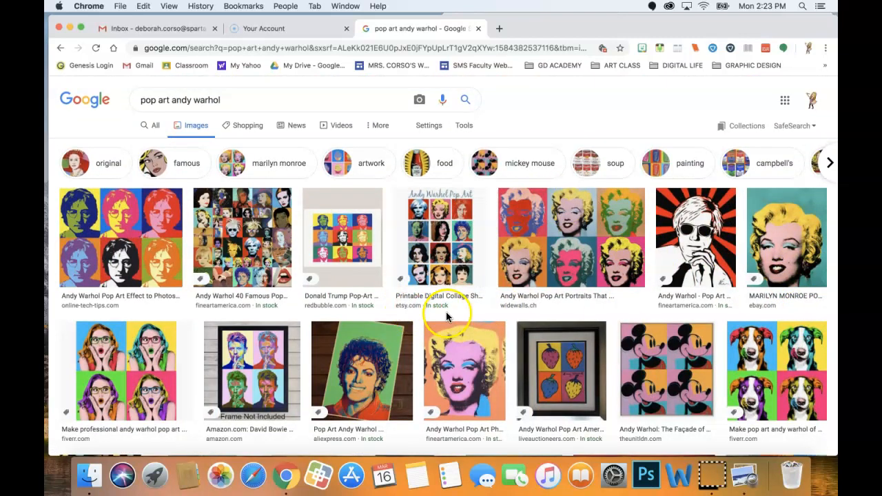
scroll(485, 314, down, 5)
scroll(486, 314, down, 2)
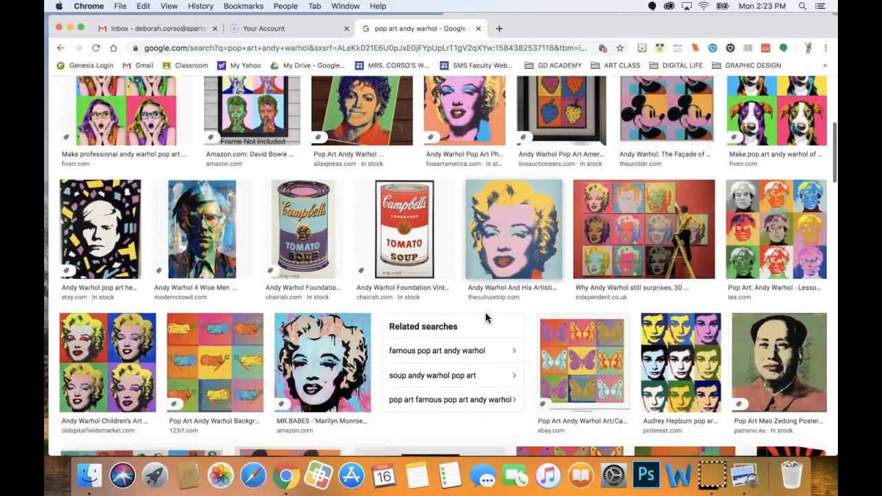
scroll(486, 314, down, 2)
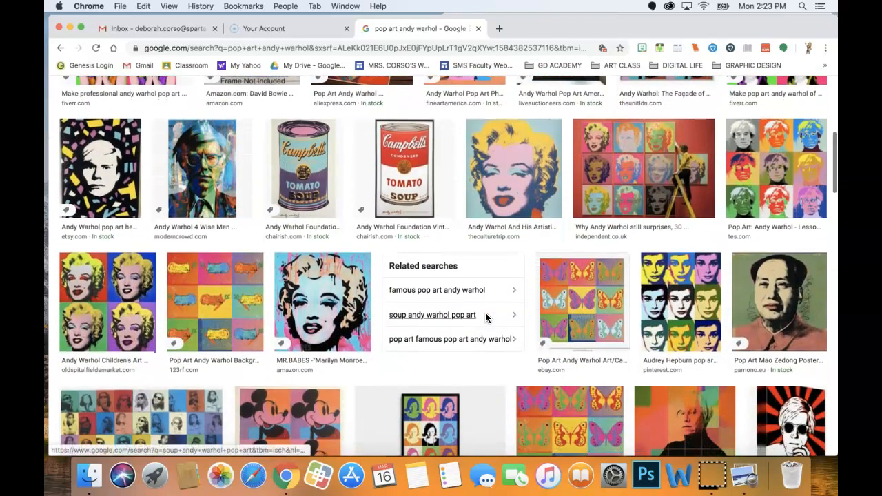
scroll(486, 314, down, 2)
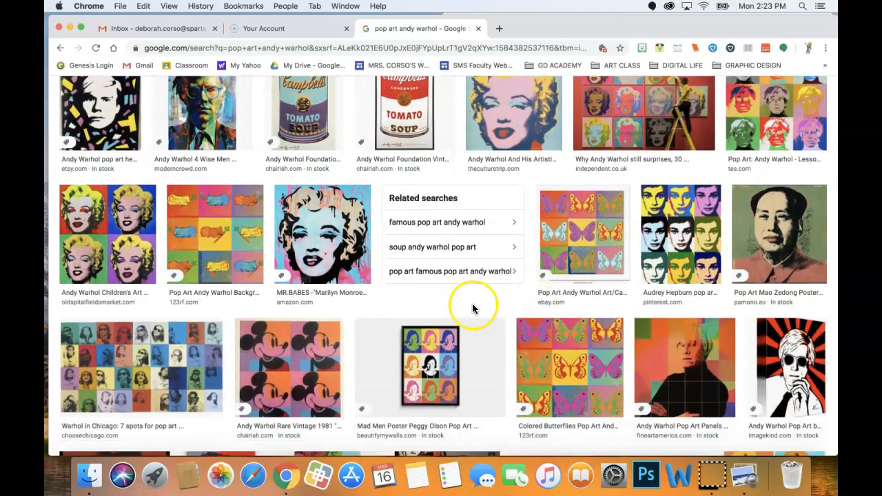
scroll(465, 296, up, 2)
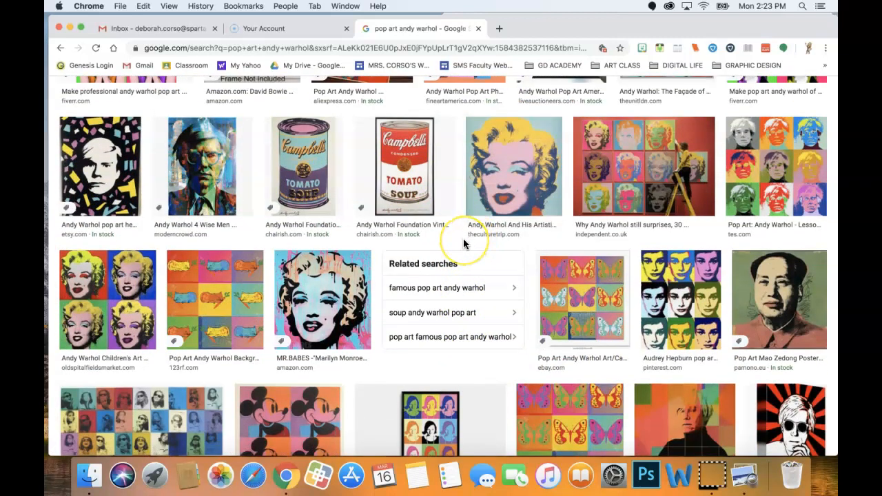
scroll(463, 238, down, 3)
scroll(463, 238, down, 10)
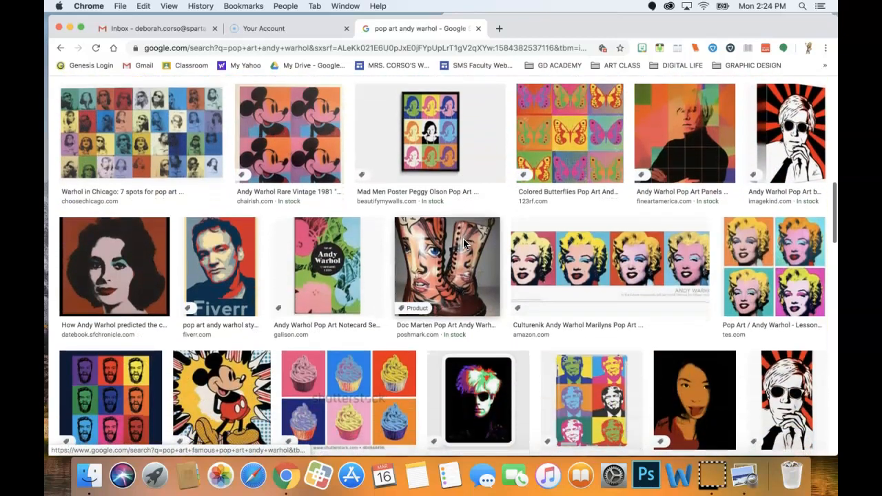
scroll(464, 242, down, 5)
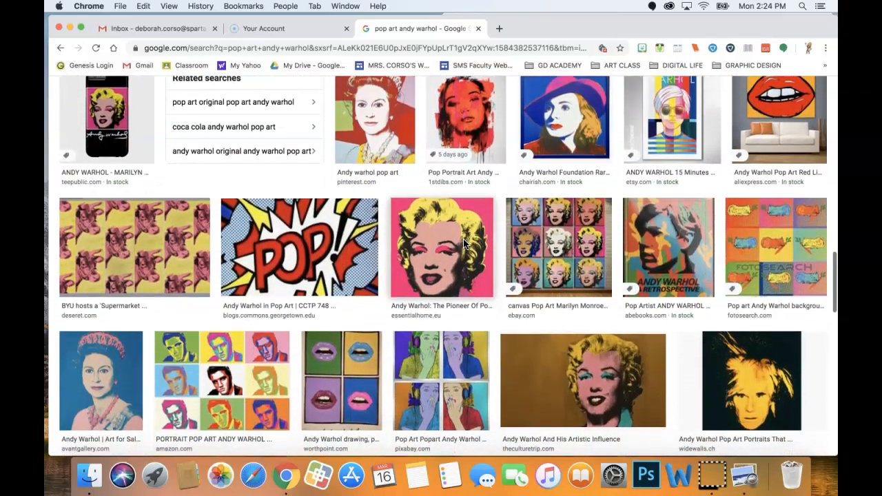
click(222, 381)
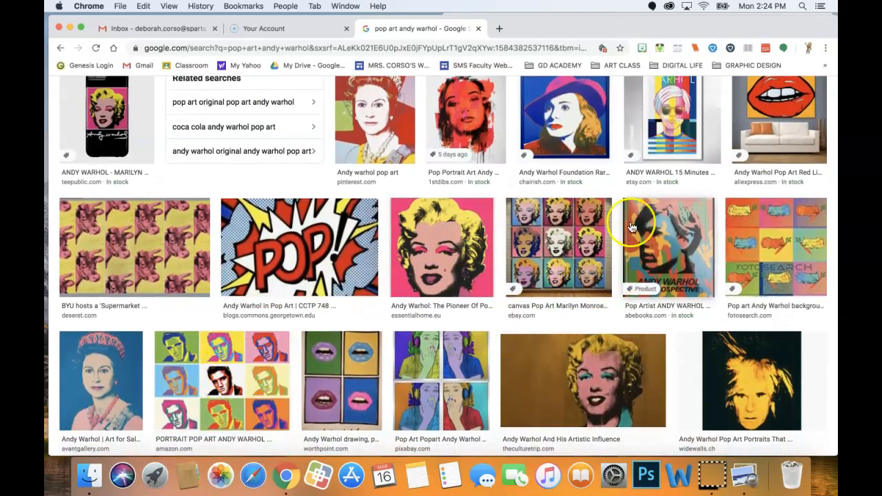
scroll(561, 251, down, 2)
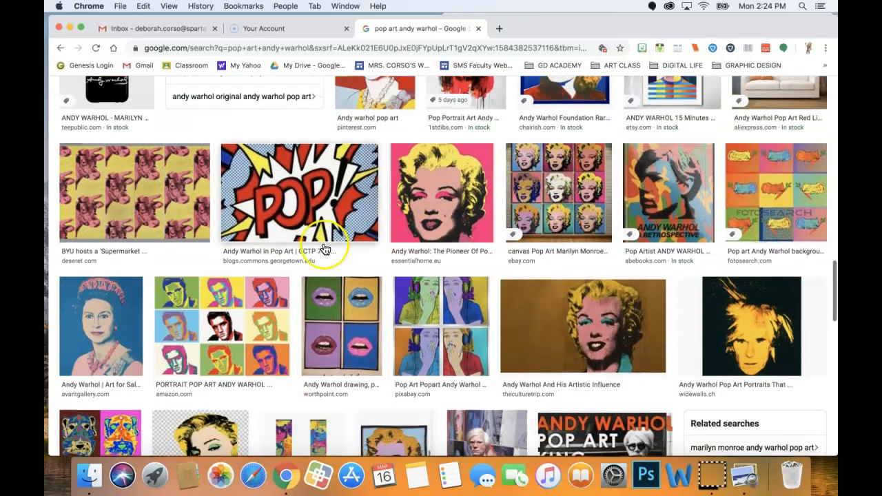
scroll(366, 262, down, 2)
scroll(392, 276, up, 5)
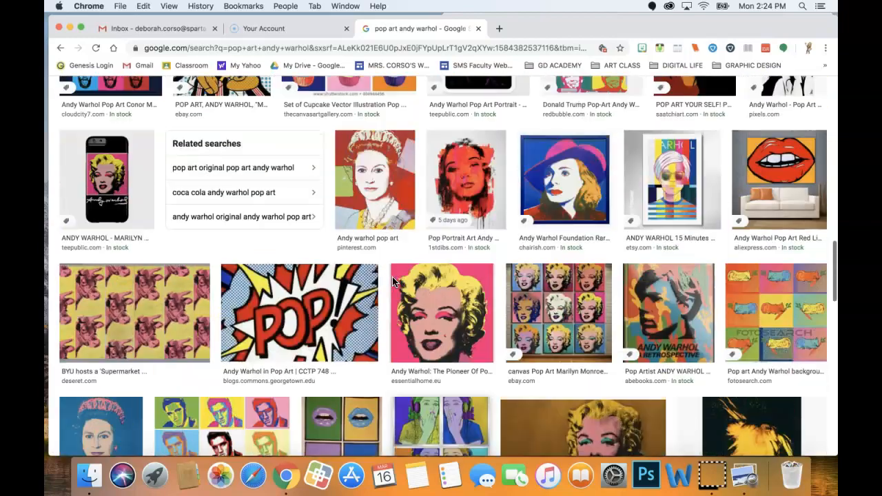
scroll(392, 276, up, 10)
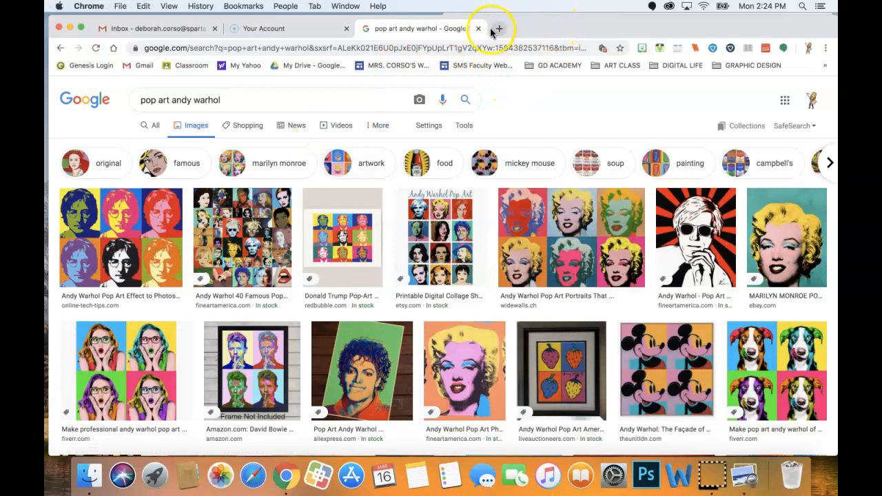
Step: Close the pop art search page and switch to Preview, centring the goofy.jpg window to examine its nine-panel artwork
click(478, 29)
drag(549, 29, 546, 40)
click(564, 23)
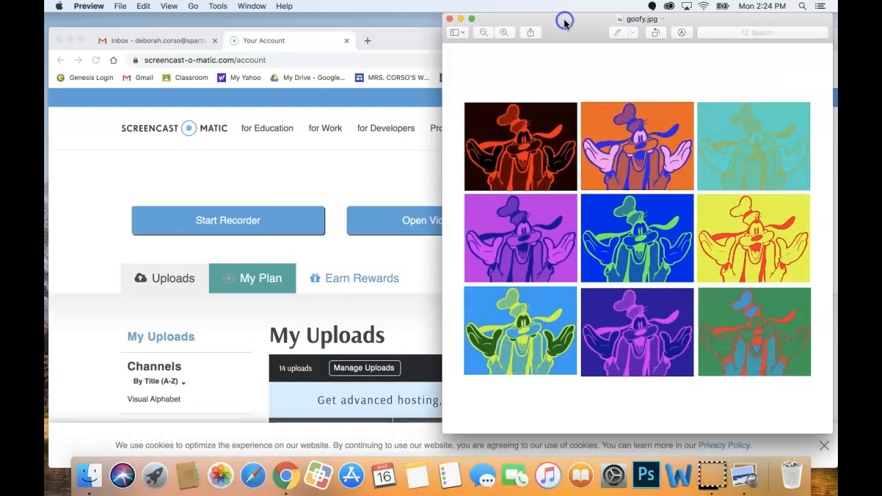
drag(707, 21, 465, 24)
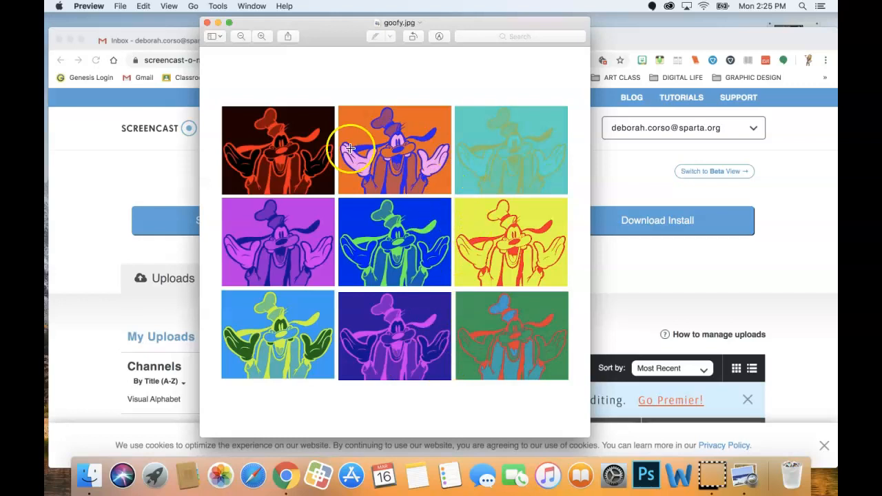
Step: Close goofy.jpg and search Google for "goofy" in a new Chrome tab
click(207, 24)
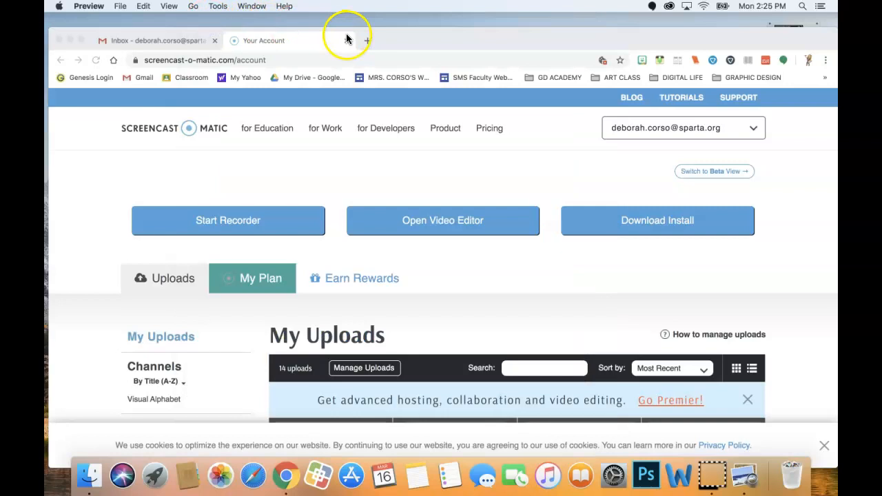
click(368, 43)
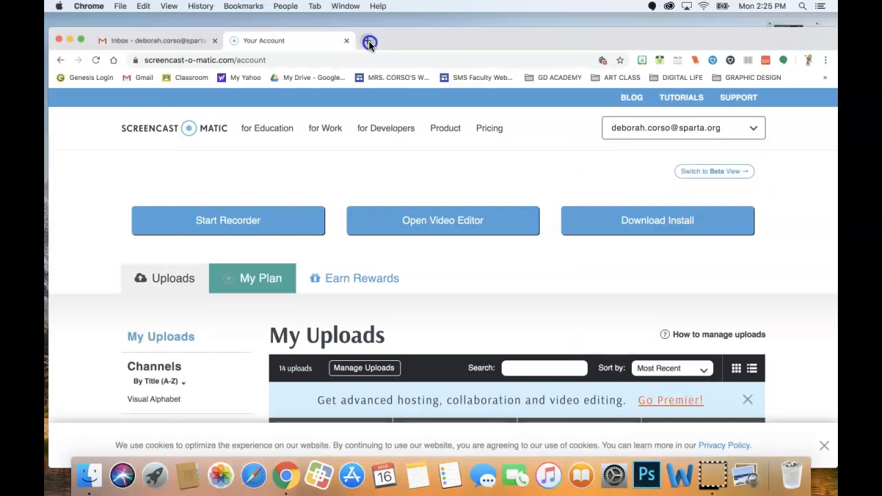
click(365, 40)
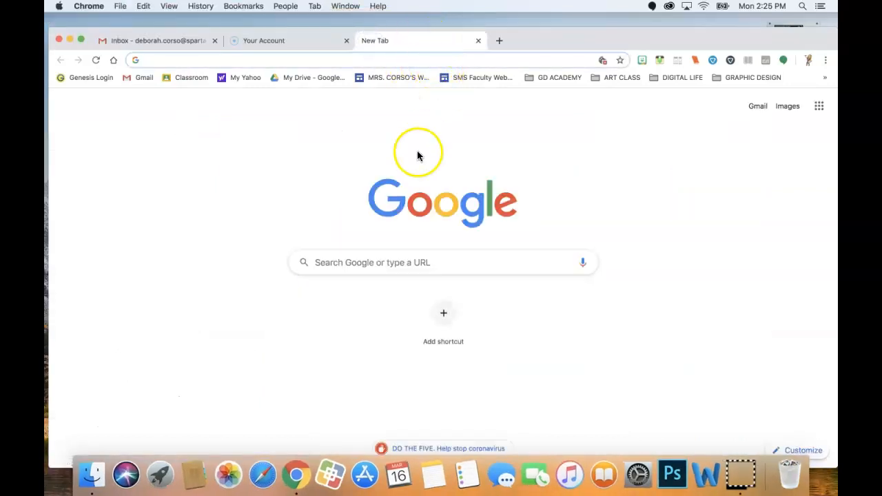
click(388, 271)
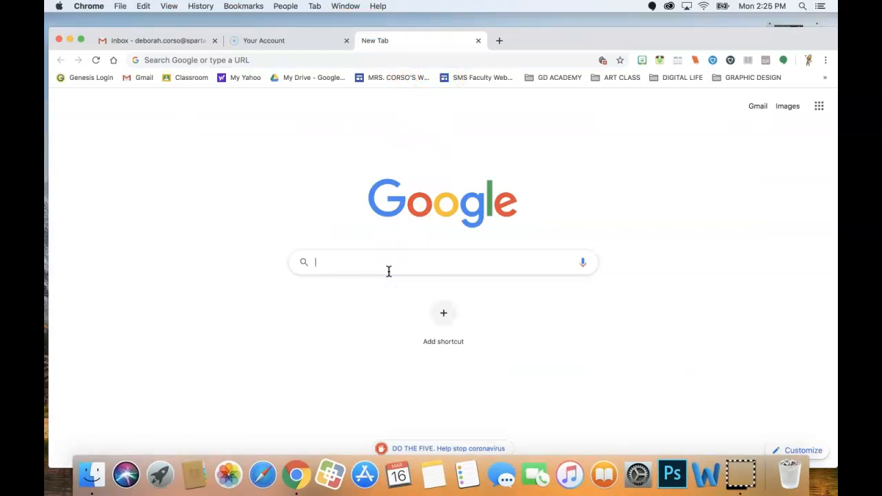
text(goofy)
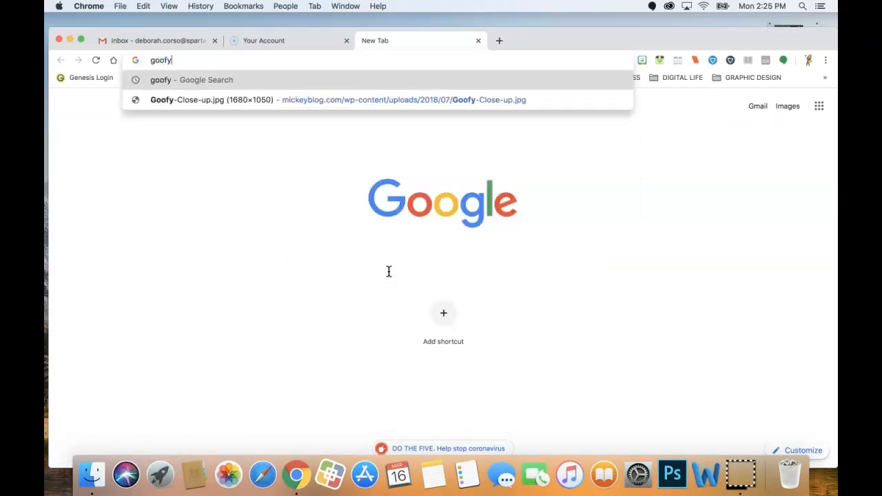
key(Return)
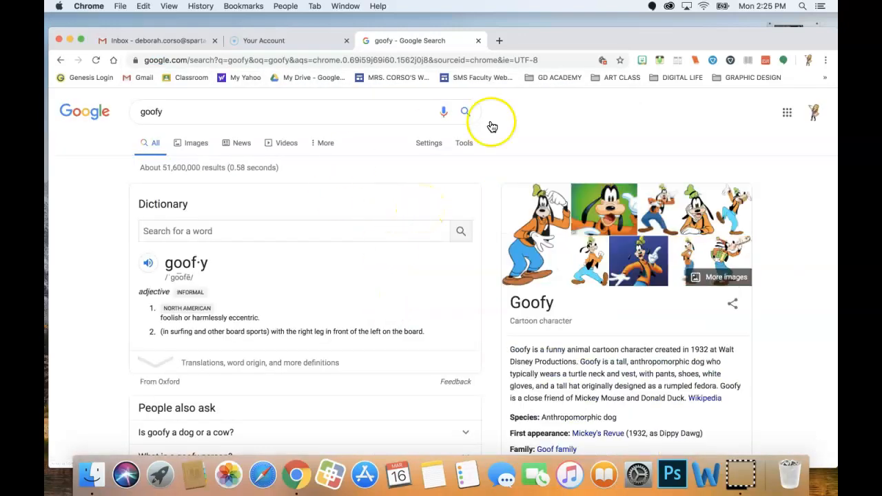
Step: Filter the goofy image results to Large size and preview the yellow-background Goofy picture from MickeyBlog.com
click(464, 143)
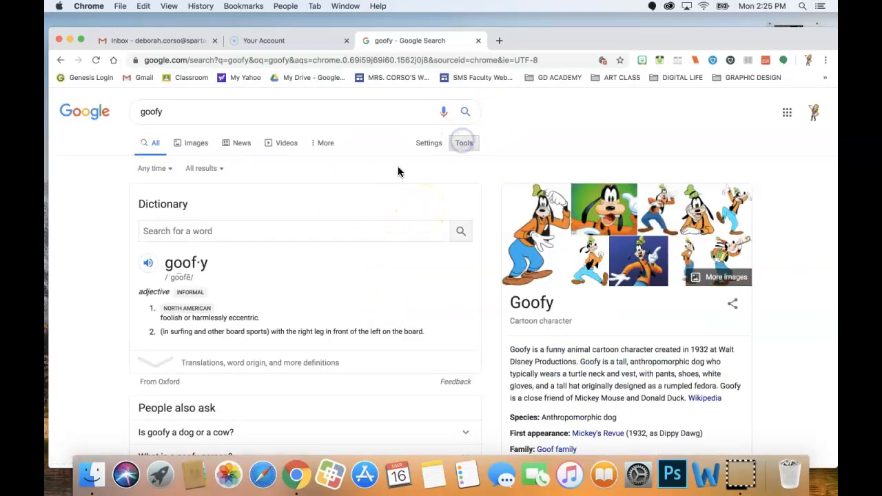
click(195, 144)
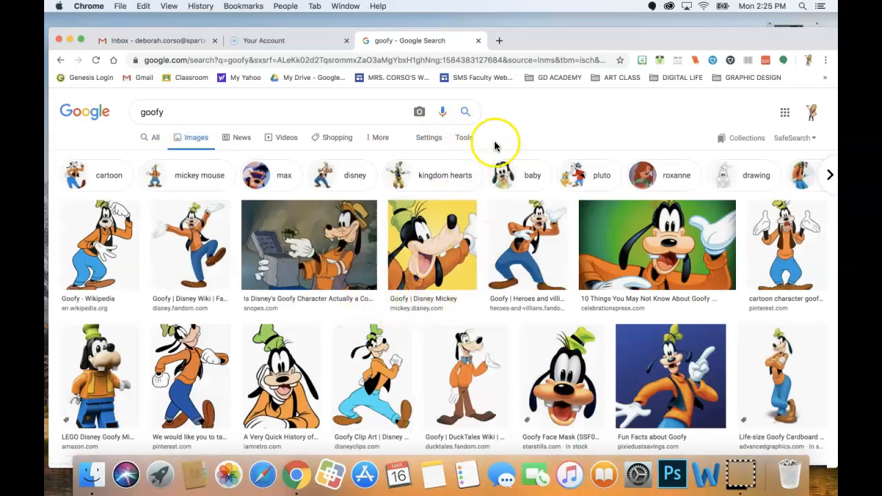
click(464, 137)
click(147, 157)
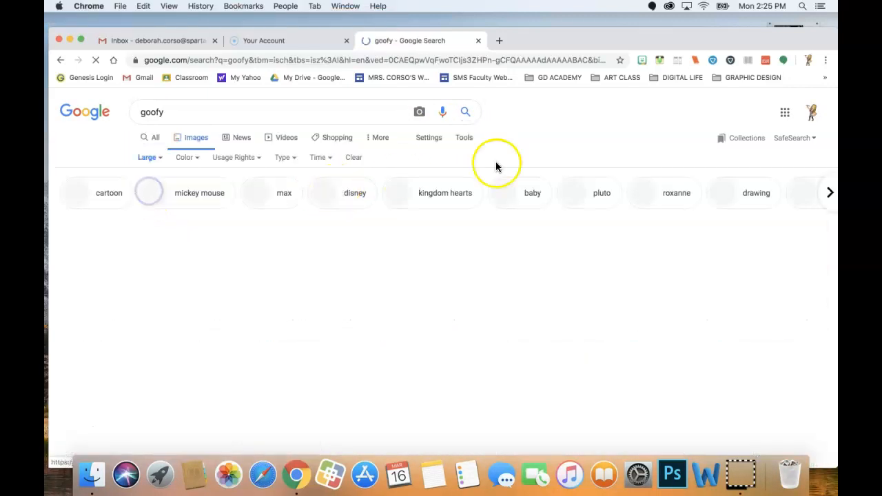
click(523, 281)
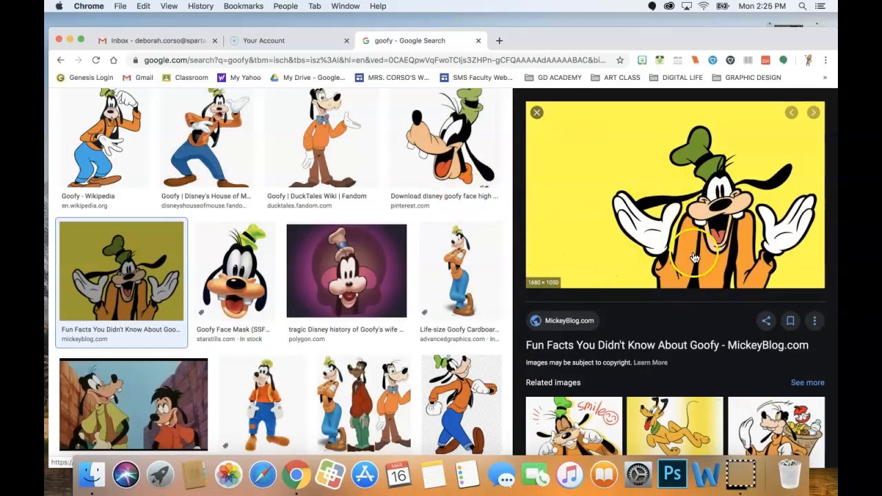
Step: Open the full-size yellow-background Goofy picture in a new browser tab and display it
right_click(712, 241)
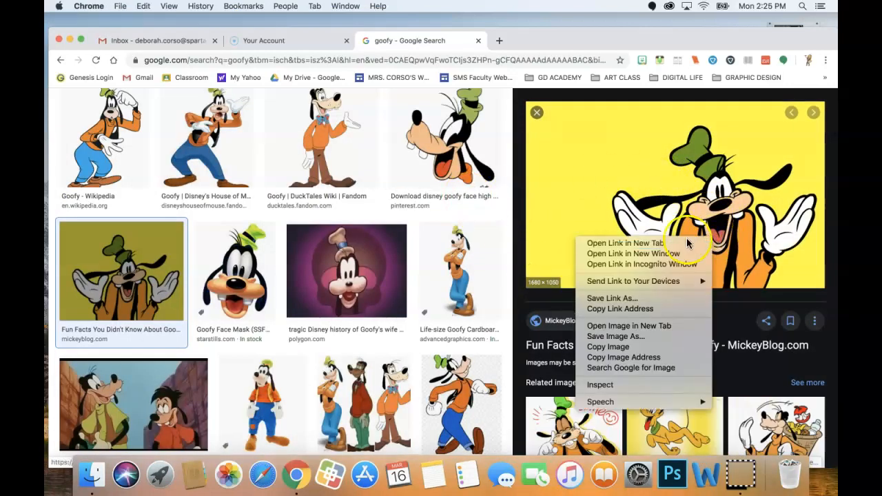
click(659, 328)
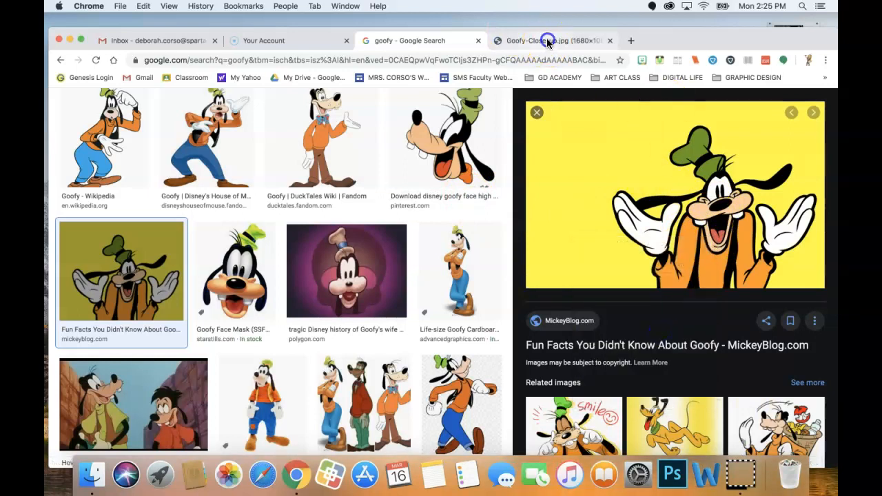
click(548, 40)
click(501, 183)
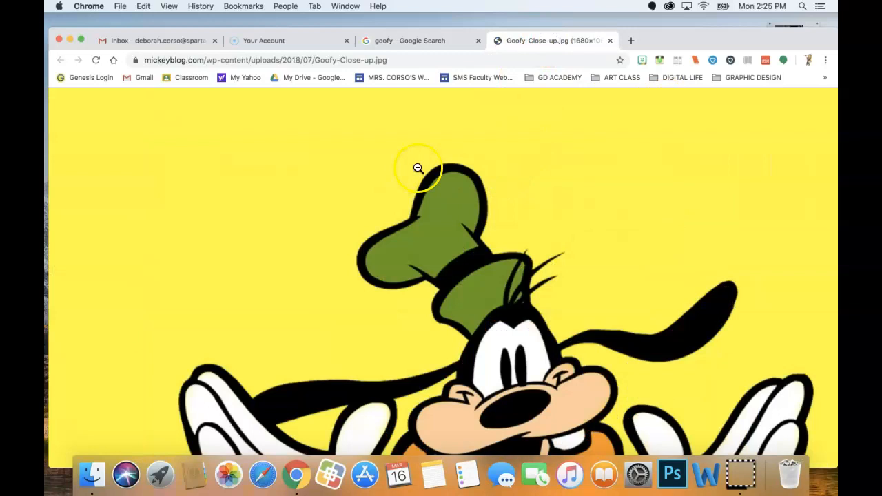
Step: Save the Goofy picture to the Desktop as the JPEG image Goofy-Close-up (1) and close its tab
right_click(418, 168)
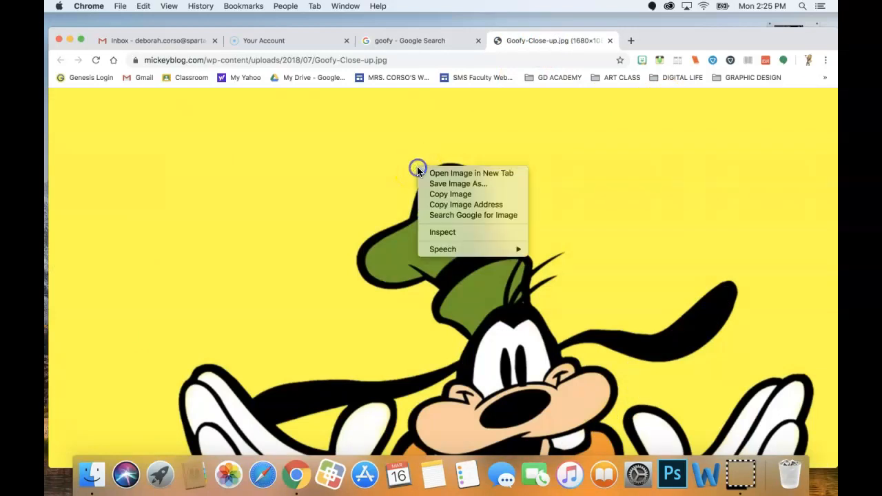
click(453, 183)
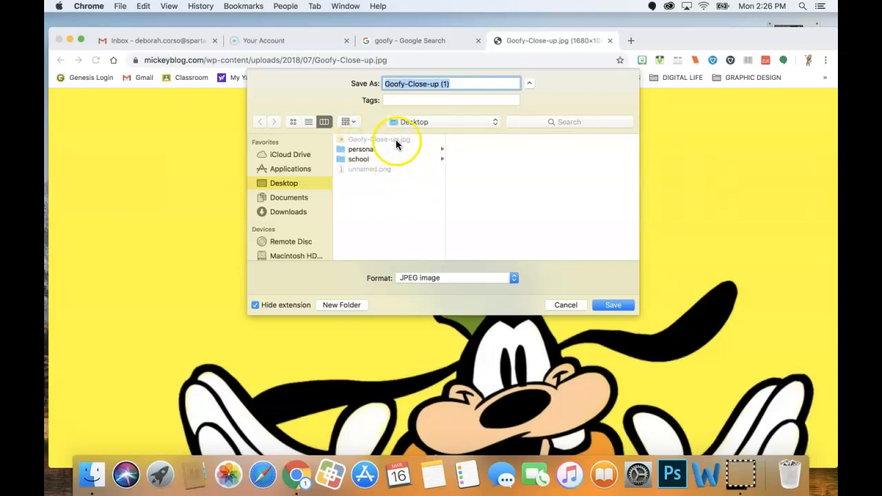
click(614, 306)
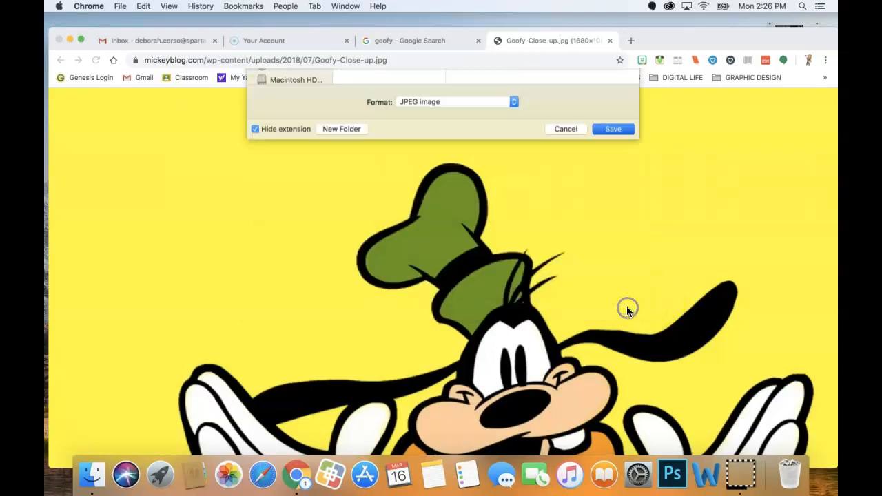
click(613, 41)
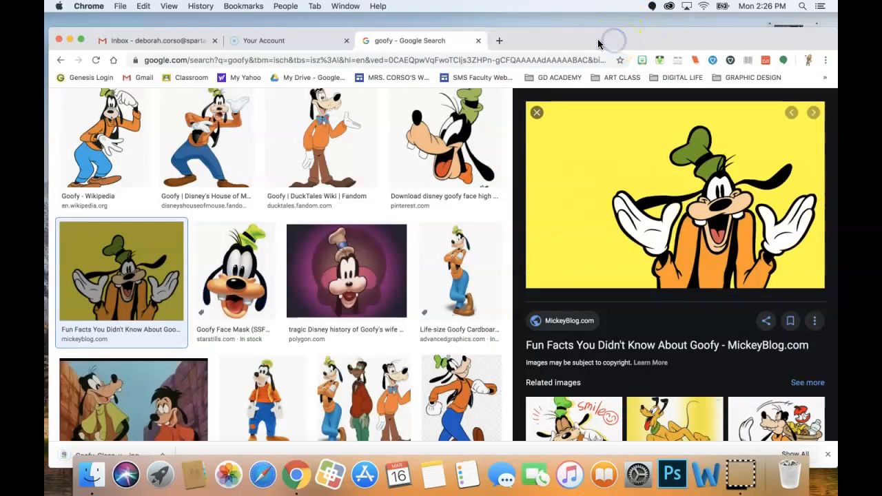
Step: Go to pixlr.com and launch the Pixlr E editor
click(461, 58)
text(pi)
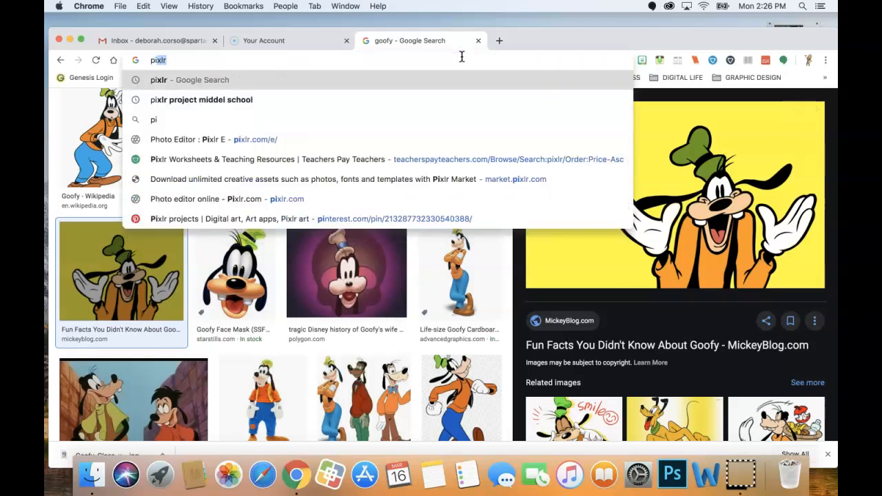
text(xlr)
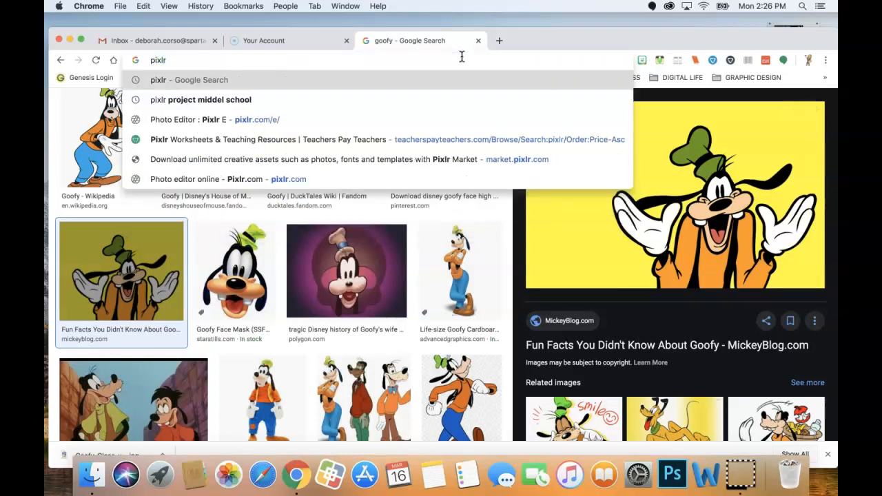
text(.com)
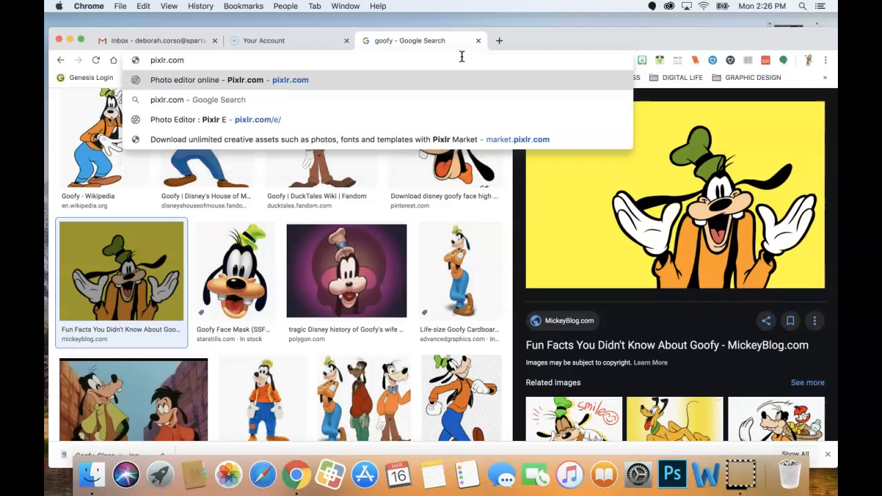
key(Return)
drag(590, 42, 591, 28)
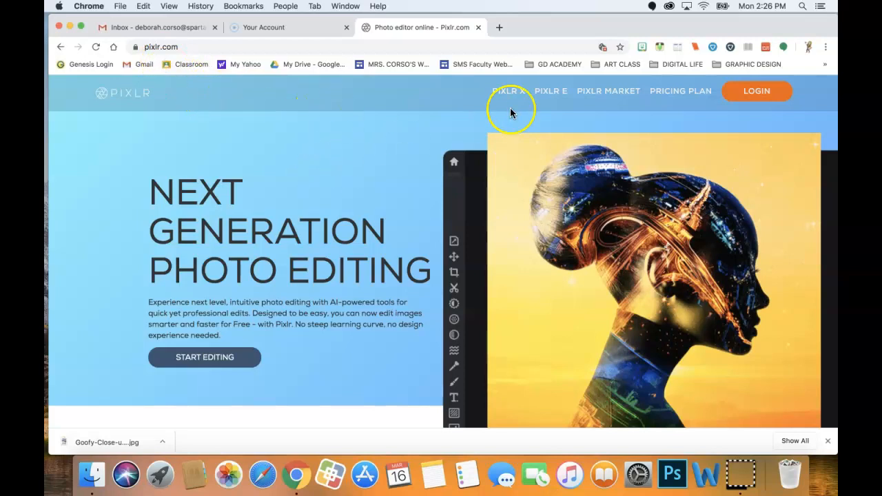
click(551, 93)
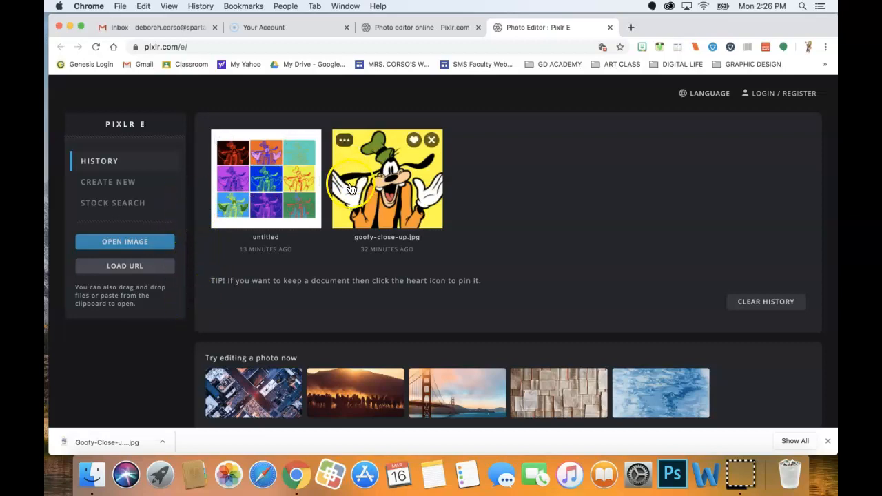
Step: Open Goofy-Close-up (1).jpg from the Desktop for editing
click(123, 244)
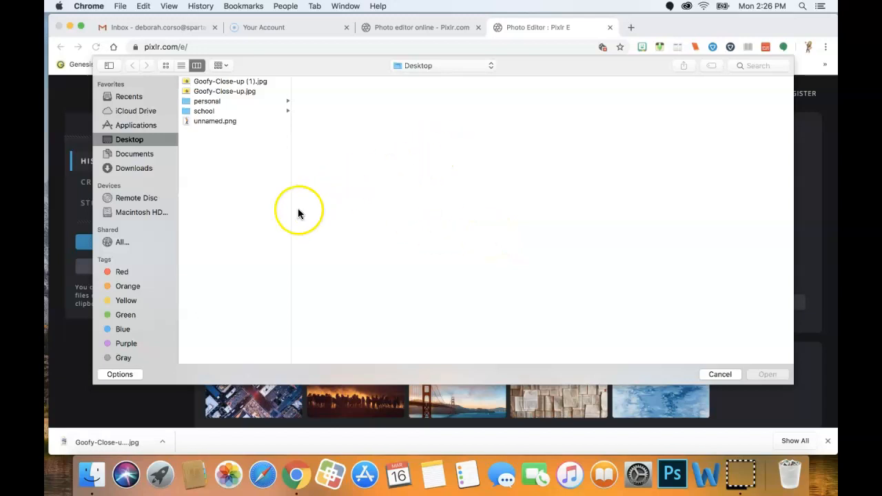
click(222, 82)
click(766, 374)
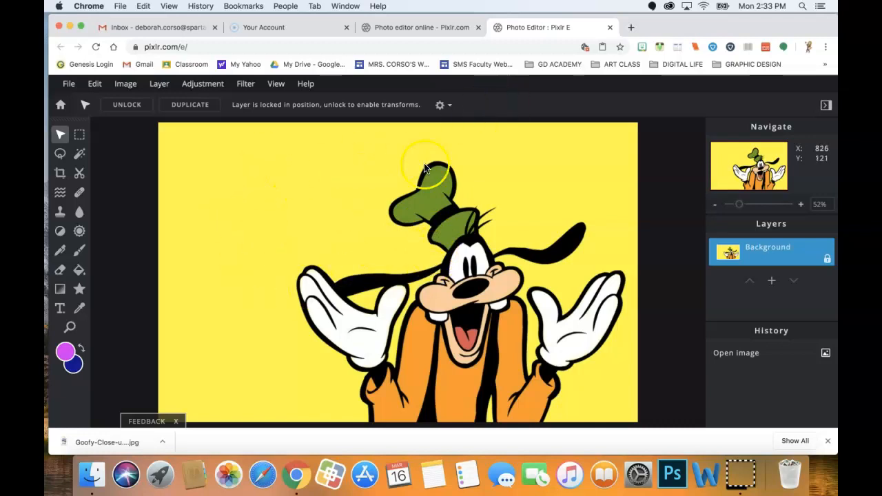
Step: Crop the image closely around Goofy's hat, face and raised hands to about 711 × 805 px
click(61, 175)
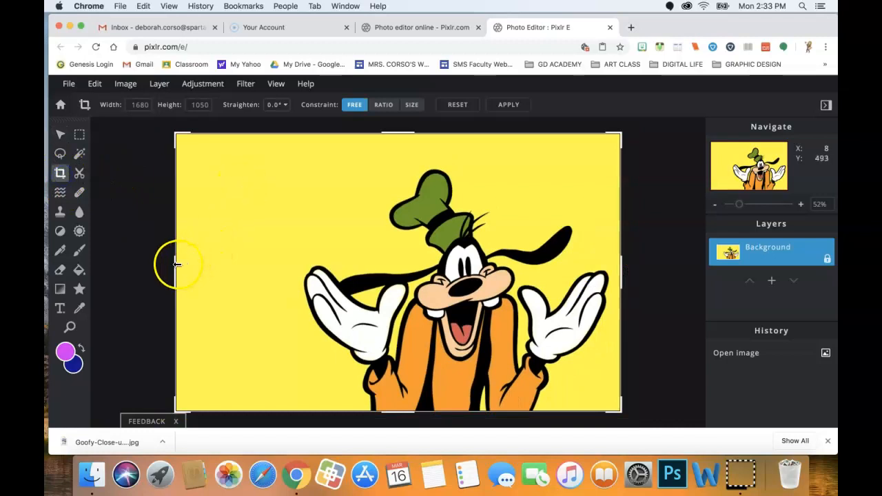
drag(177, 265, 368, 286)
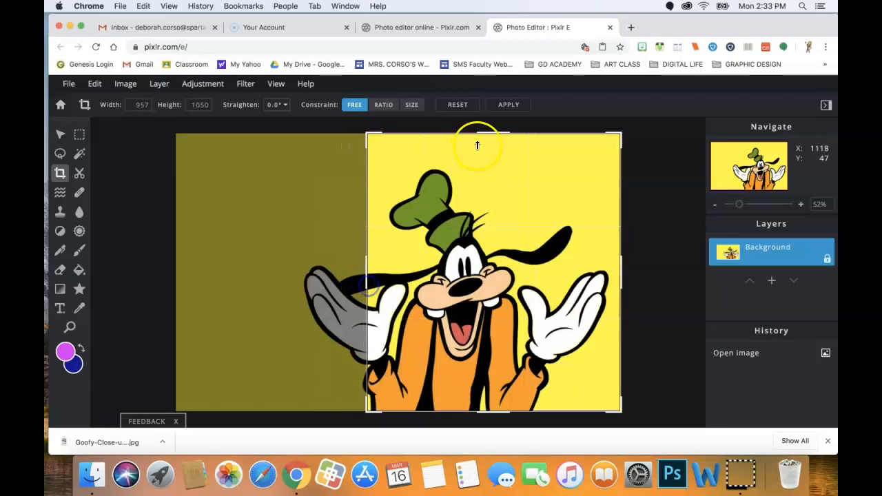
drag(497, 134, 492, 164)
drag(622, 286, 555, 293)
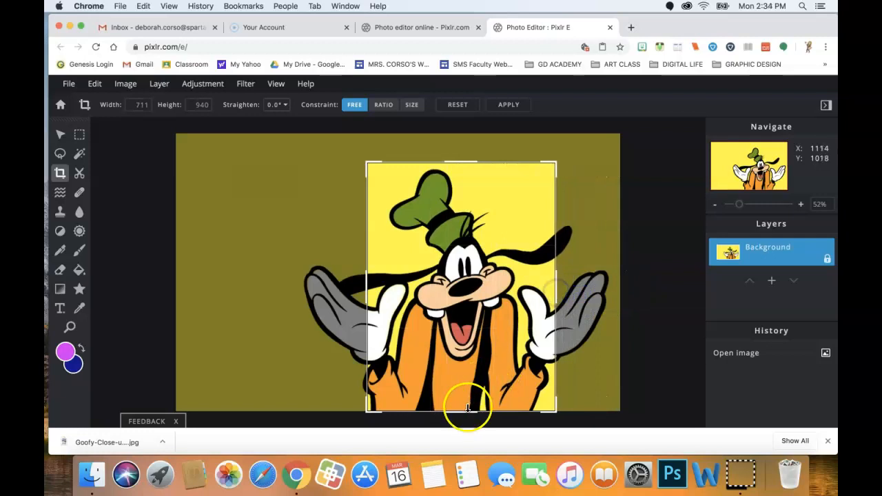
drag(464, 412, 469, 378)
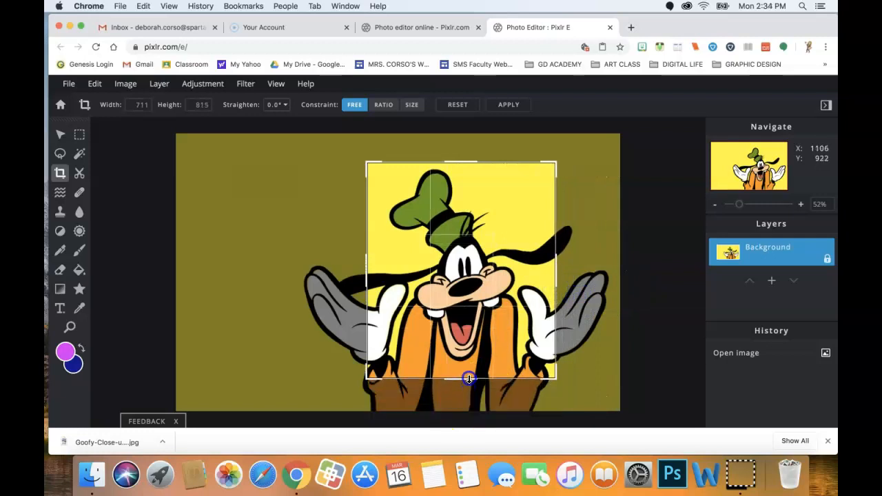
drag(469, 161, 469, 165)
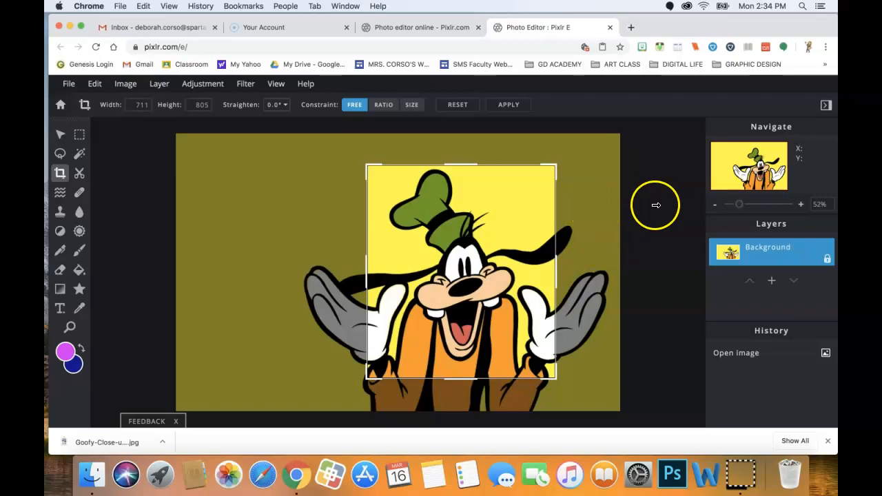
click(510, 106)
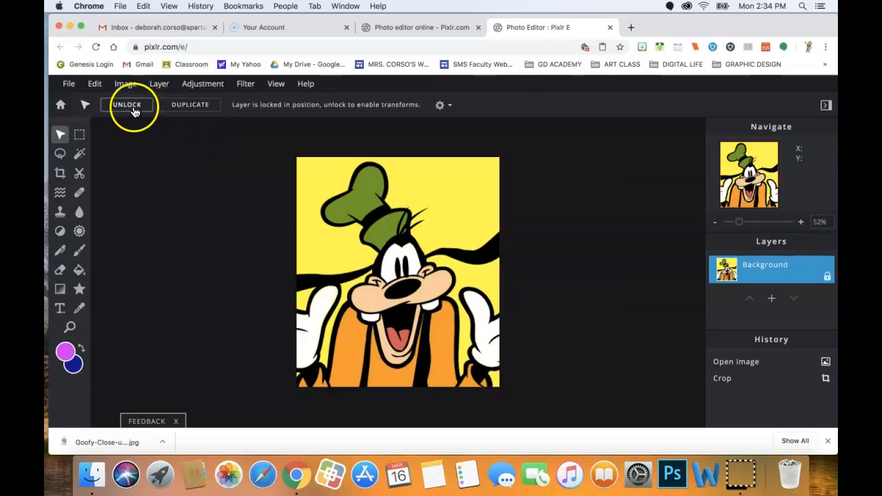
Step: Select the entire cropped Goofy image and copy it
click(92, 86)
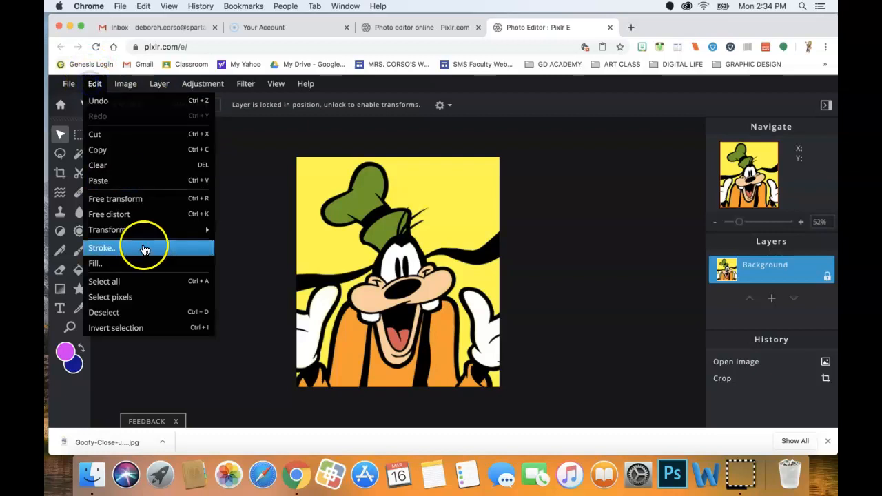
click(139, 290)
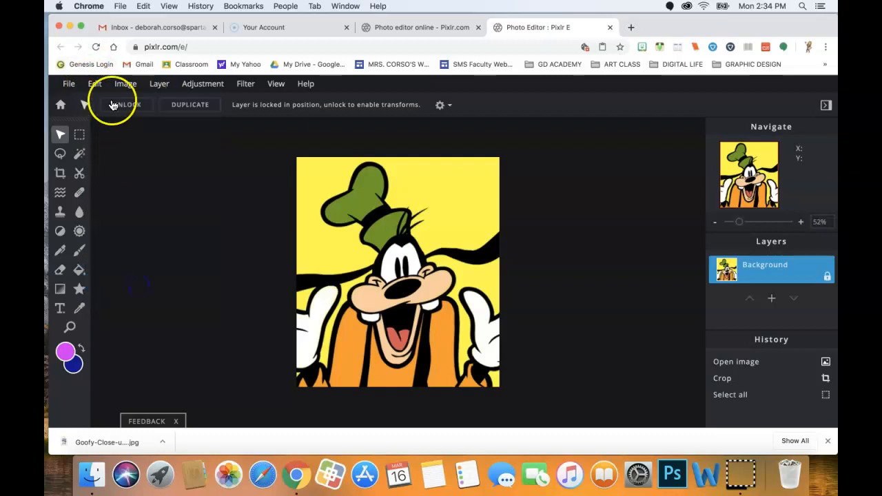
click(94, 83)
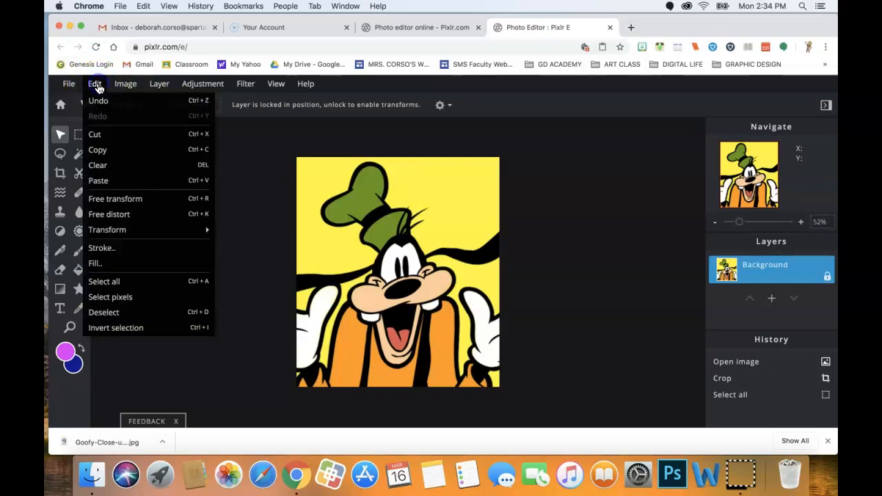
click(103, 155)
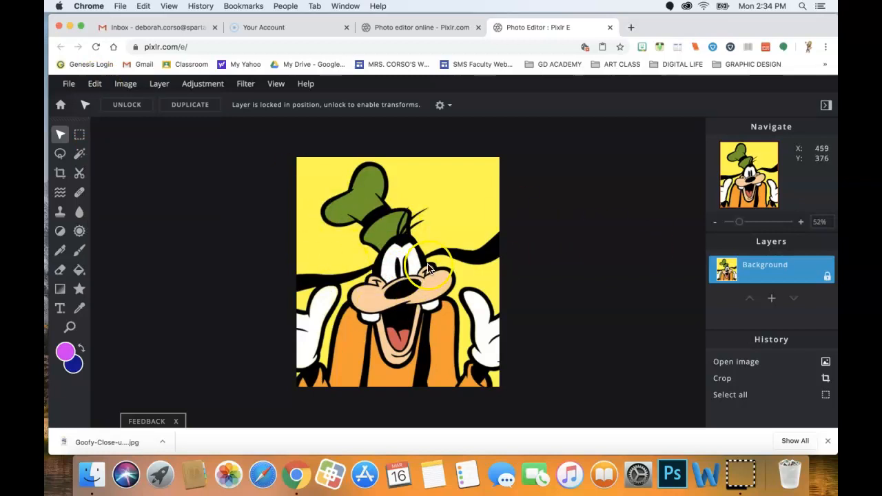
Step: Create a new image from the Instagram preset, 1080 × 1080 px with a white background
click(68, 86)
click(68, 84)
click(68, 83)
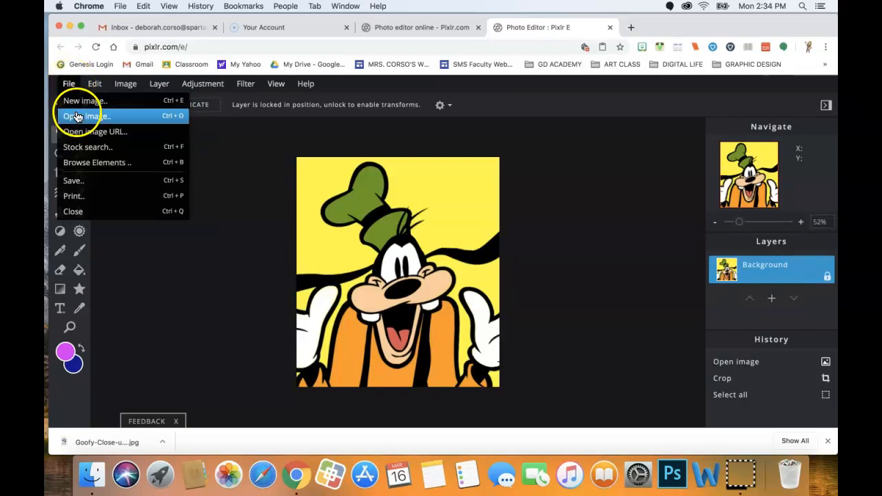
click(84, 101)
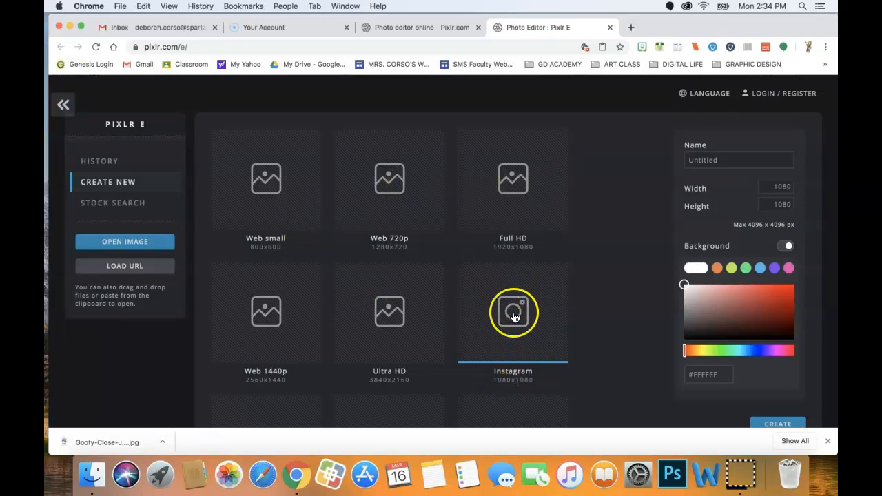
click(782, 423)
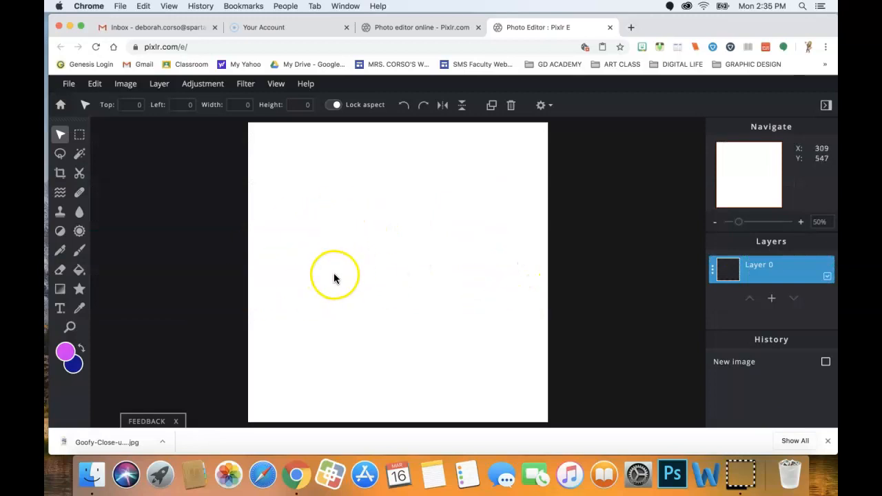
Step: Paste the cropped Goofy onto the blank canvas and scale it down proportionally to about 308 × 349 px
click(96, 84)
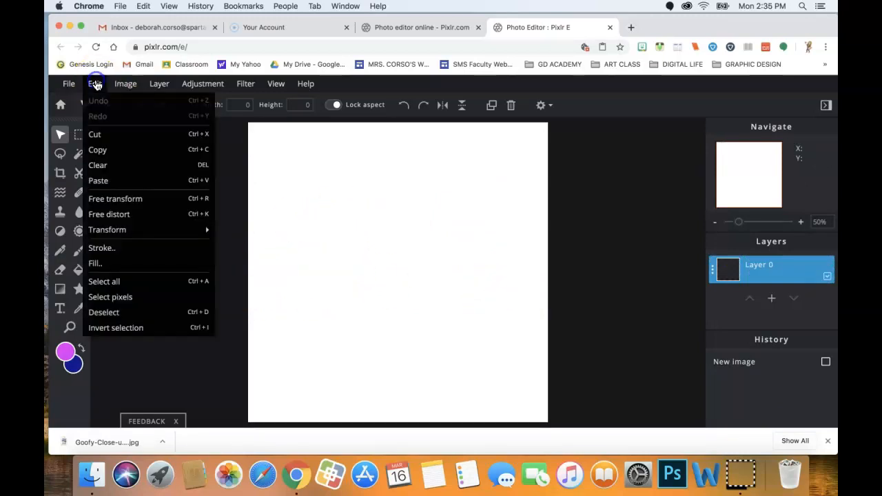
click(99, 181)
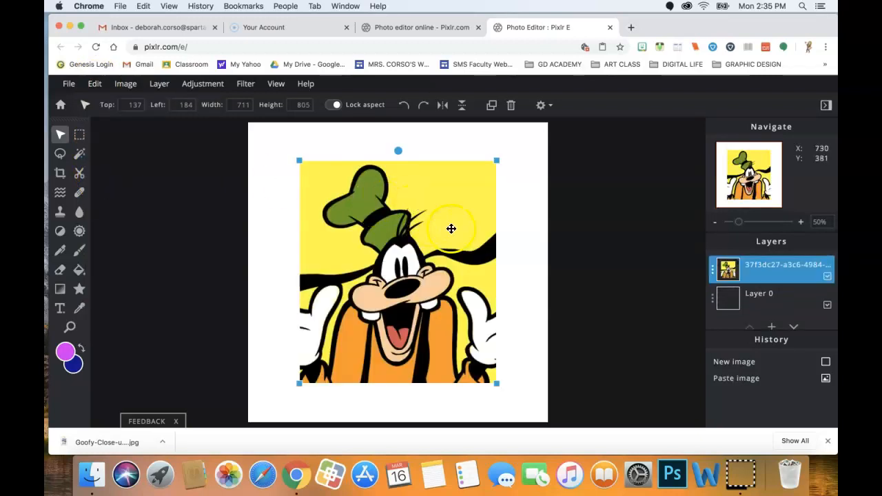
drag(298, 159, 424, 302)
drag(456, 342, 393, 272)
drag(362, 232, 345, 218)
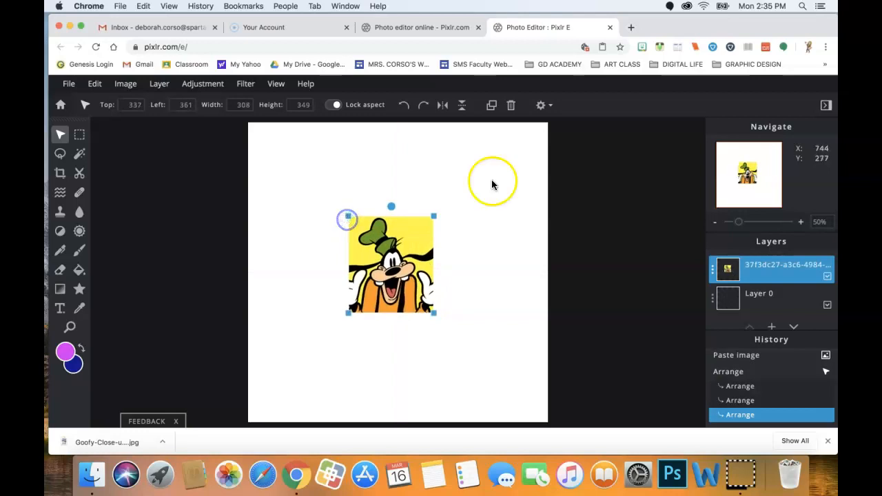
Step: Check the arrange tool's guide and snapping settings and centre the small Goofy on the canvas
click(541, 107)
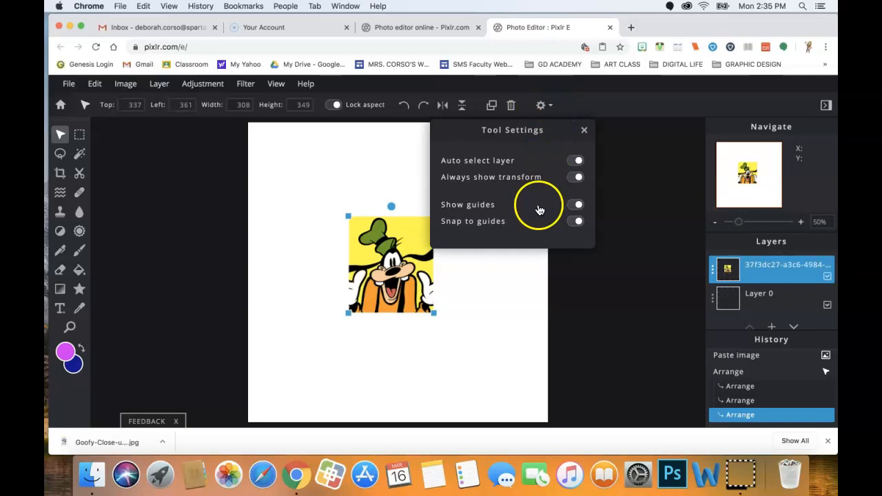
click(388, 294)
drag(387, 279, 393, 287)
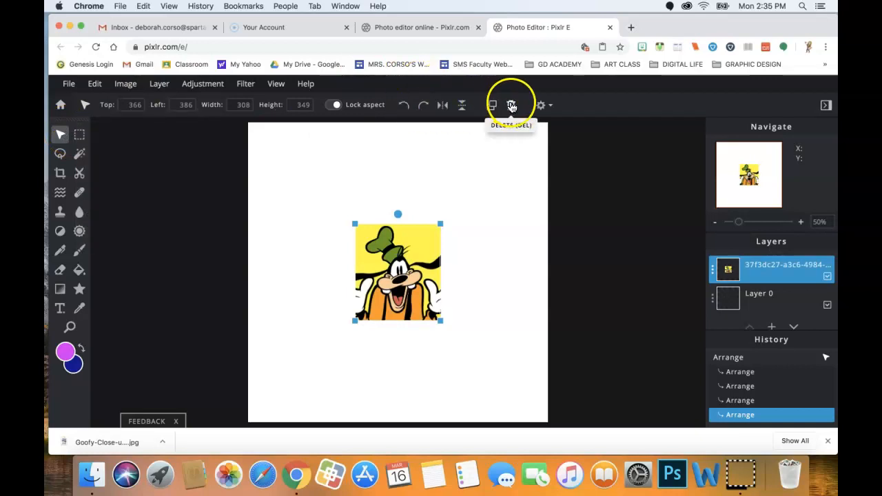
Step: Duplicate the centred Goofy and place the copy level with it on its right, leaving a narrow gap
click(491, 107)
click(766, 279)
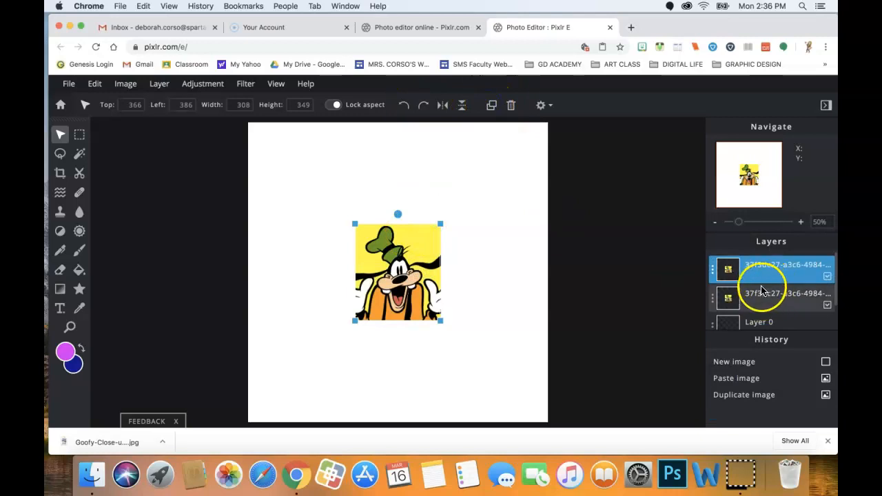
drag(399, 281, 488, 281)
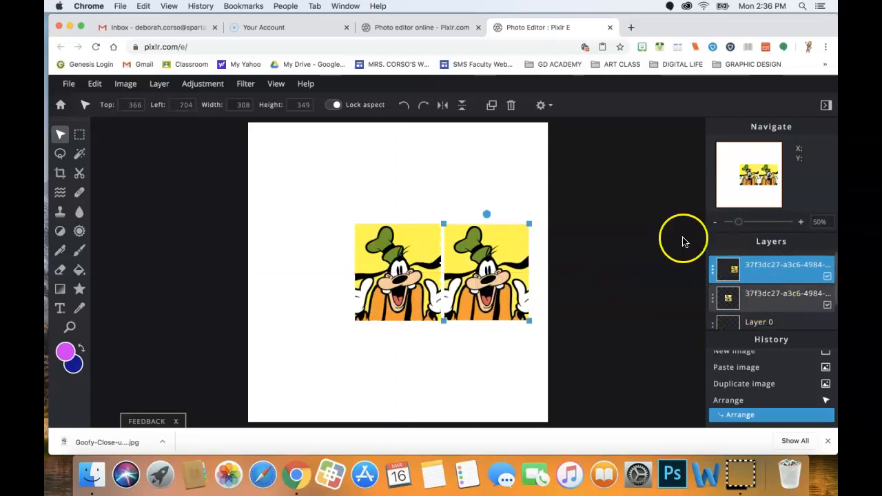
Step: Duplicate the right-hand Goofy and place the copy left of the centre one to complete the middle row
click(489, 107)
drag(487, 279, 312, 280)
drag(315, 280, 313, 280)
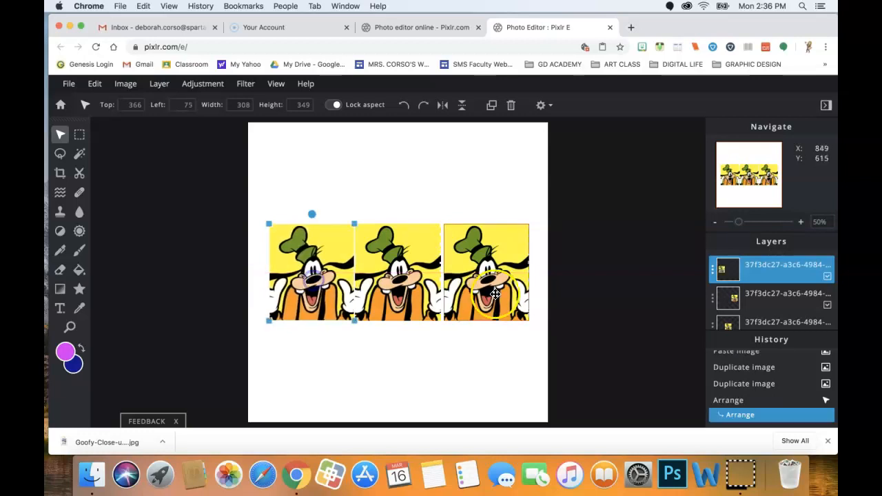
Step: Move the right-hand Goofy in the middle row flush against the centre one to close the gap
drag(520, 300, 515, 300)
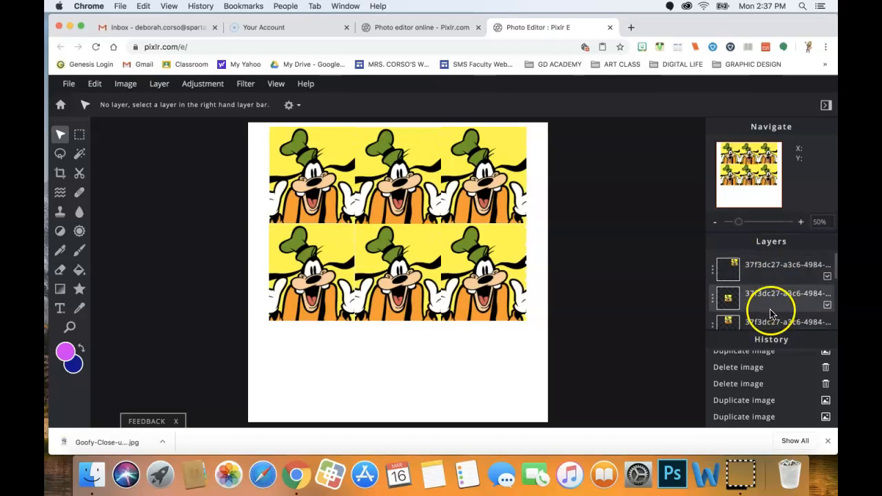
Step: Select the Goofy panels in both rows one after another to check that each can be selected separately
click(477, 183)
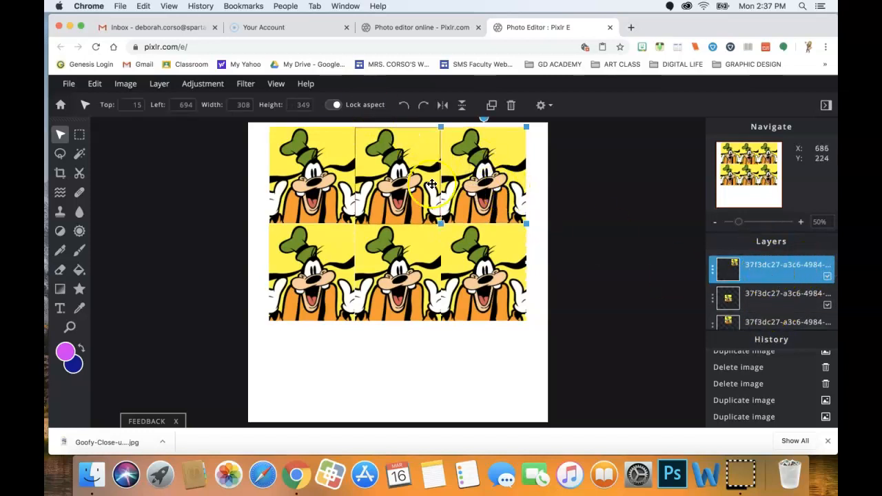
click(384, 176)
click(317, 175)
click(325, 280)
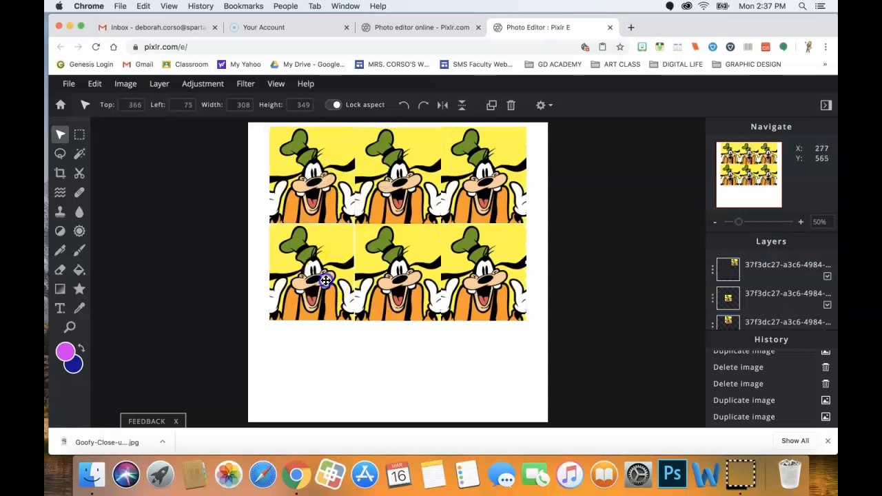
drag(397, 274, 494, 268)
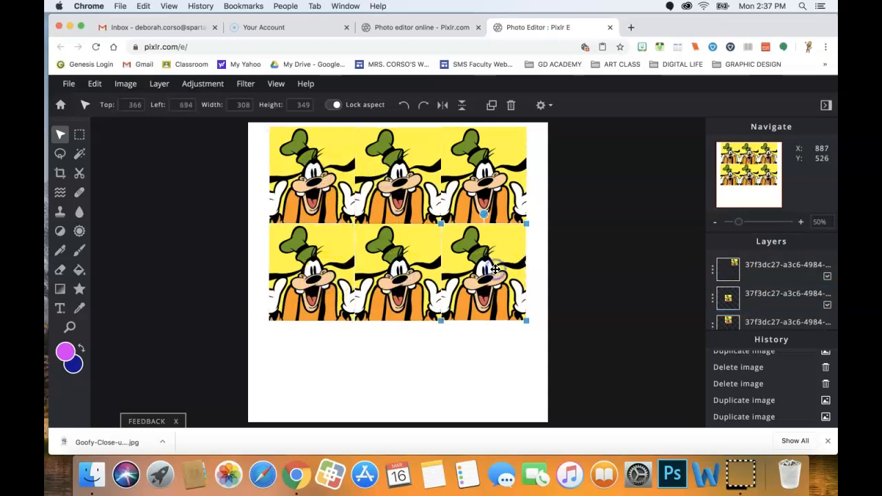
Step: Apply a Color lookup with the magenta-to-dark-blue gradient to the top-left Goofy
click(312, 201)
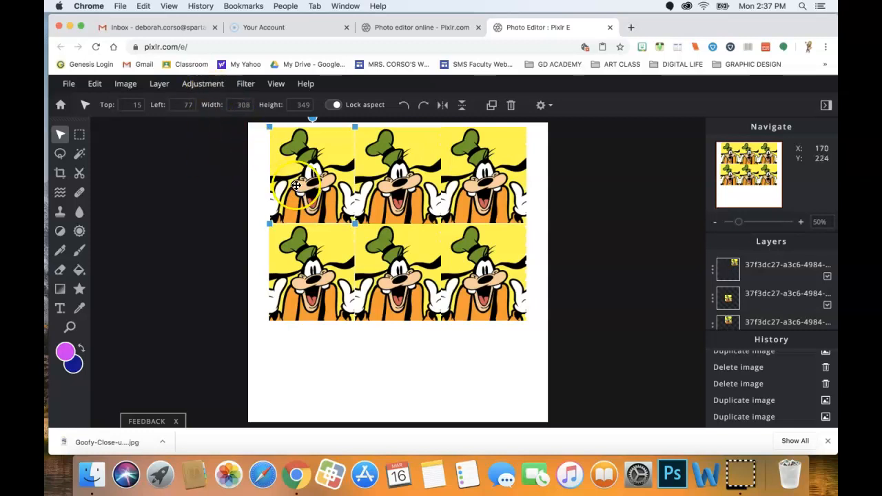
click(205, 89)
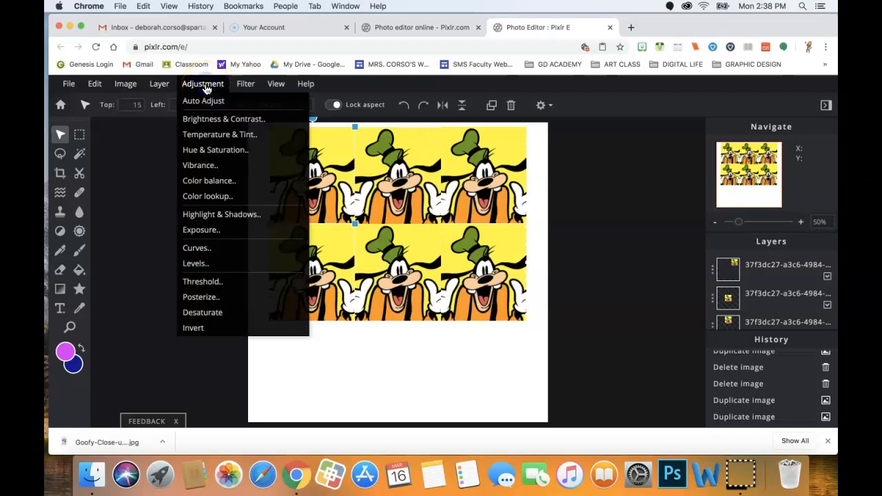
click(208, 198)
drag(442, 123, 618, 124)
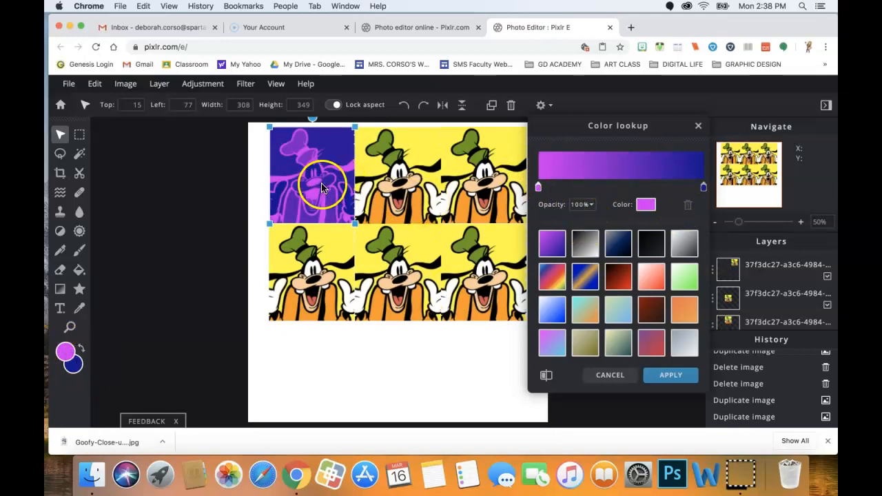
click(660, 377)
Step: Select the top-middle Goofy and set the foreground color to yellow #FFF200 and the background color to red #E50105
click(404, 190)
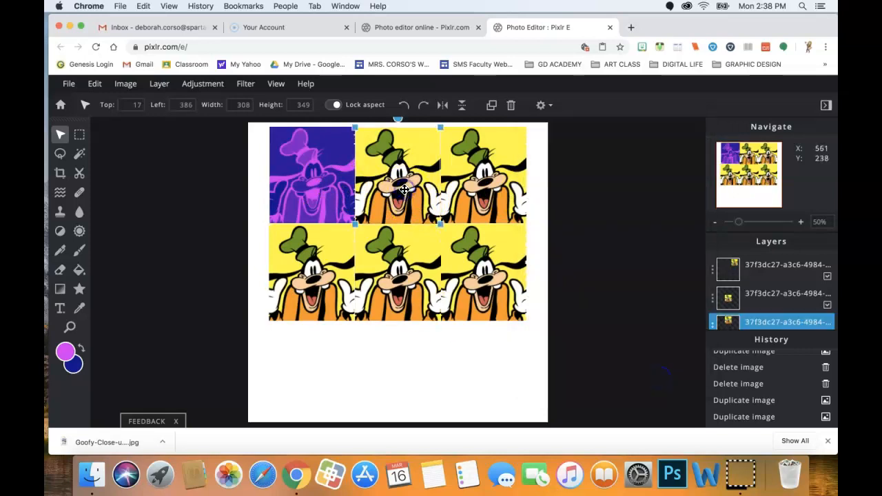
click(74, 352)
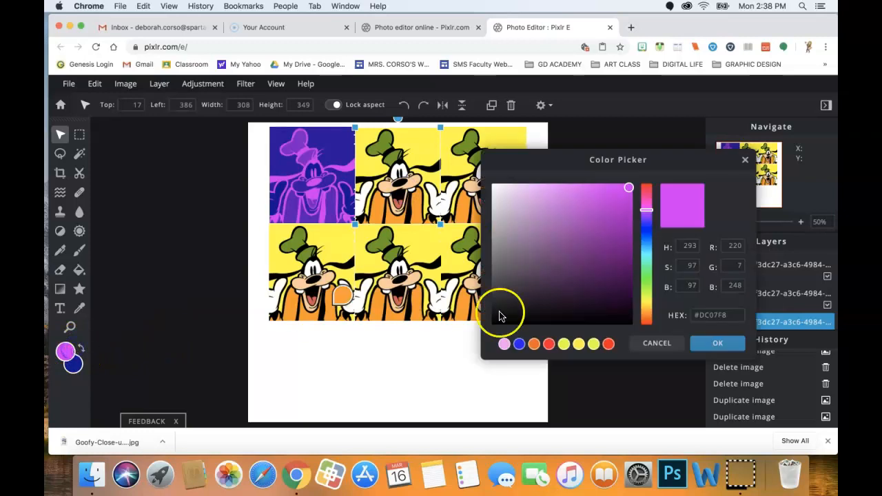
click(579, 343)
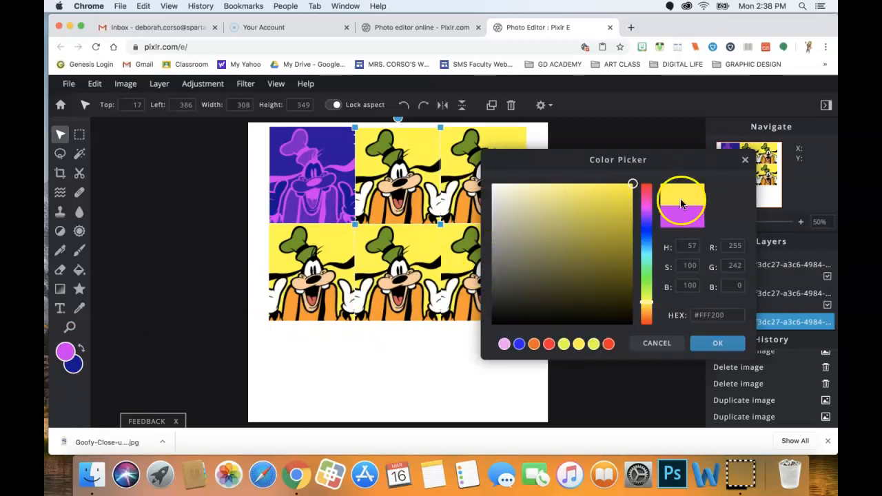
click(709, 346)
click(74, 365)
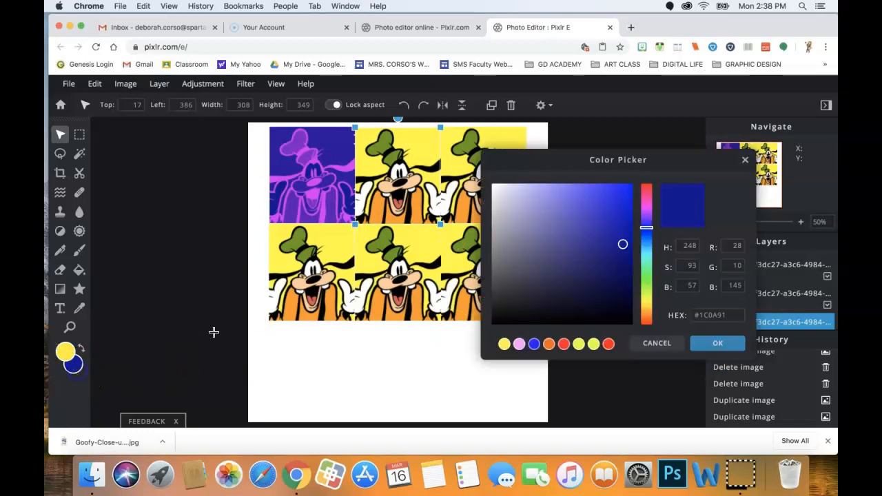
click(646, 190)
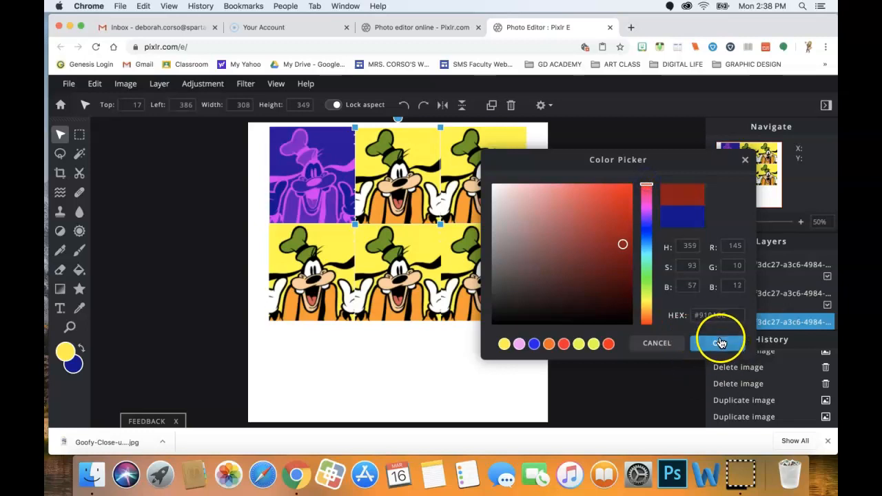
click(631, 199)
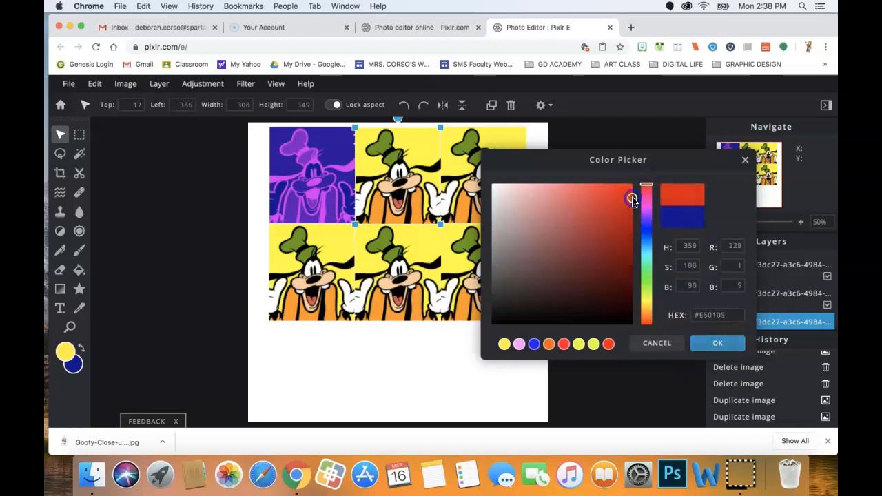
click(706, 356)
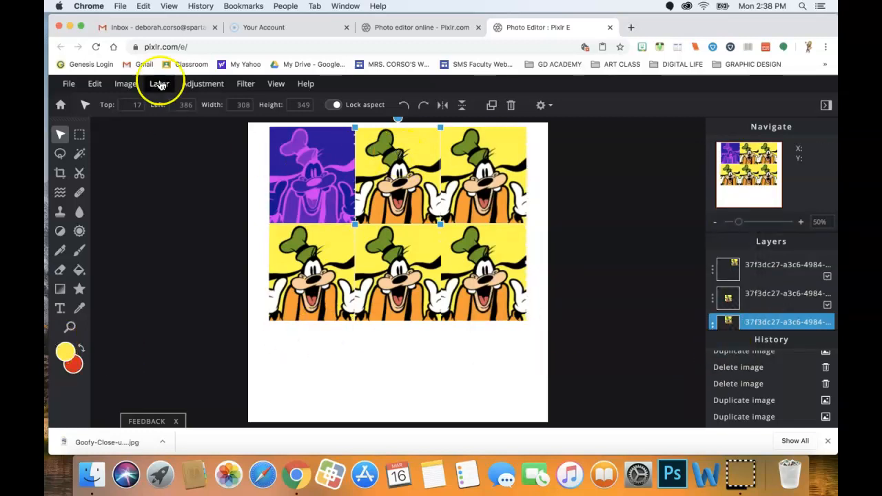
Step: Apply a Color lookup with the yellow-to-red gradient to the top-middle Goofy
click(202, 86)
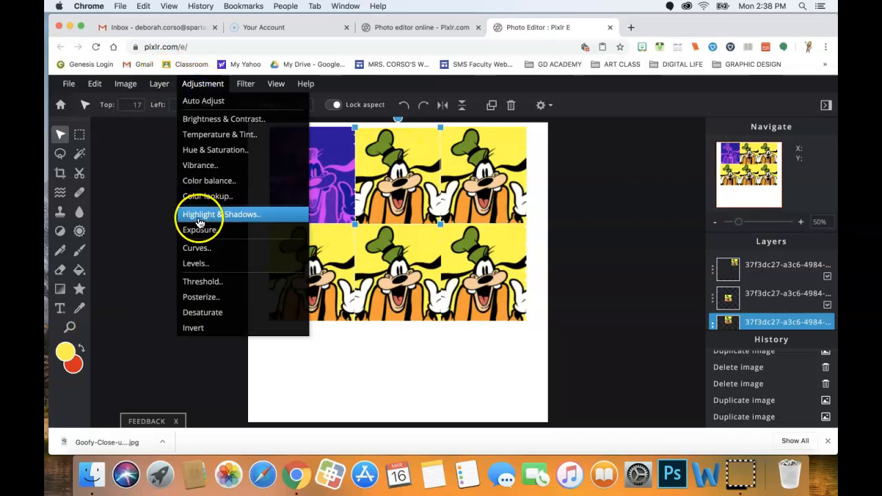
click(205, 197)
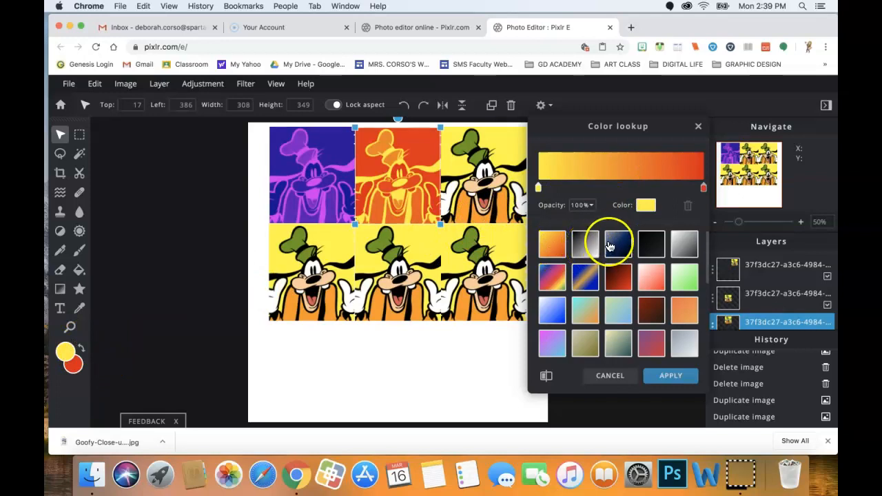
click(664, 380)
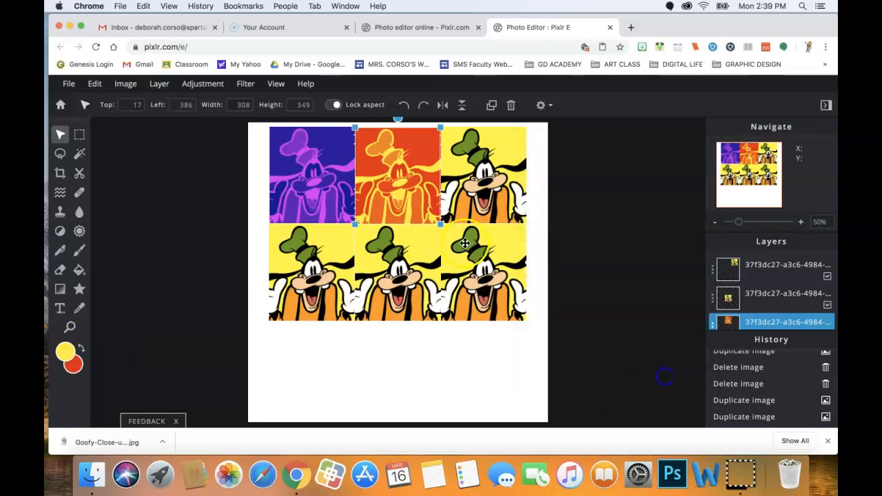
Step: Start a Color lookup on the top-right Goofy, try several preset gradients and pick the white-to-green one
click(467, 194)
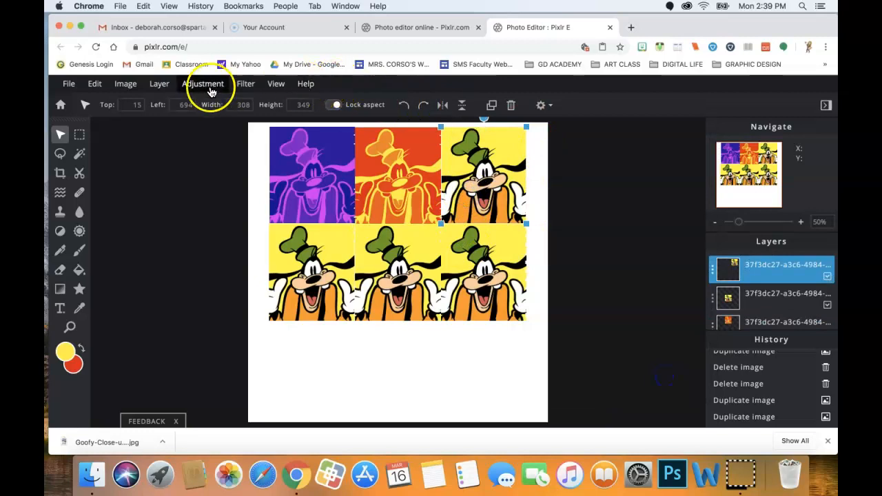
click(204, 84)
click(219, 198)
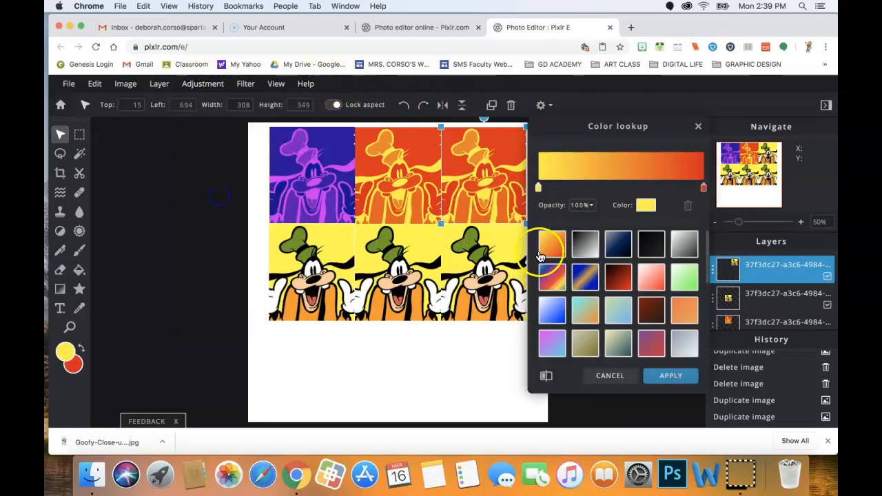
click(596, 242)
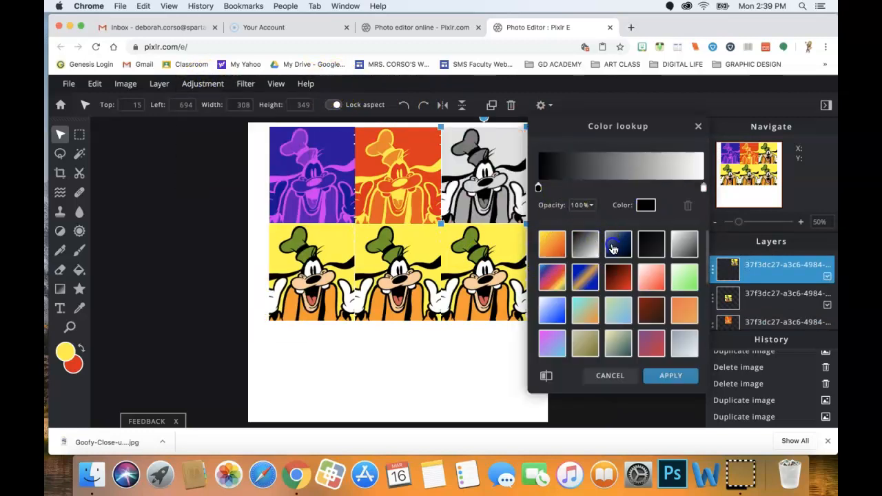
click(613, 249)
click(649, 251)
click(692, 246)
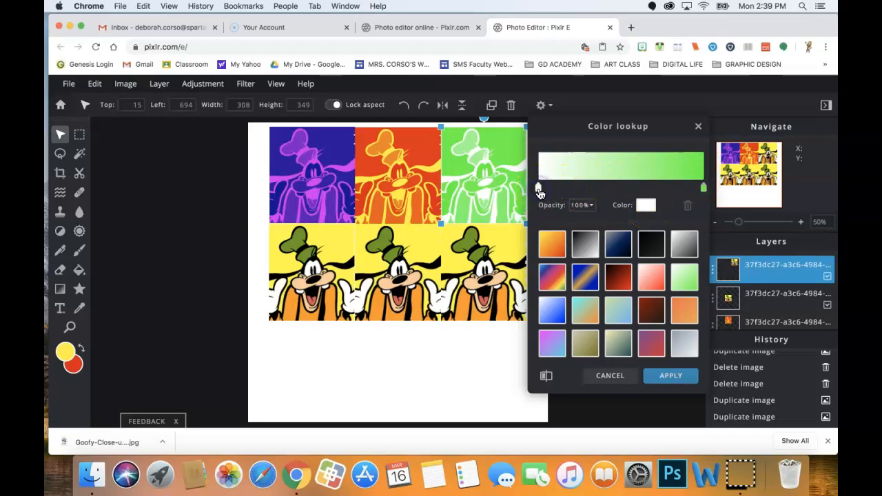
Step: Change the gradient's white stop to bright blue and apply the blue-to-green Color lookup to the top-right Goofy
click(641, 205)
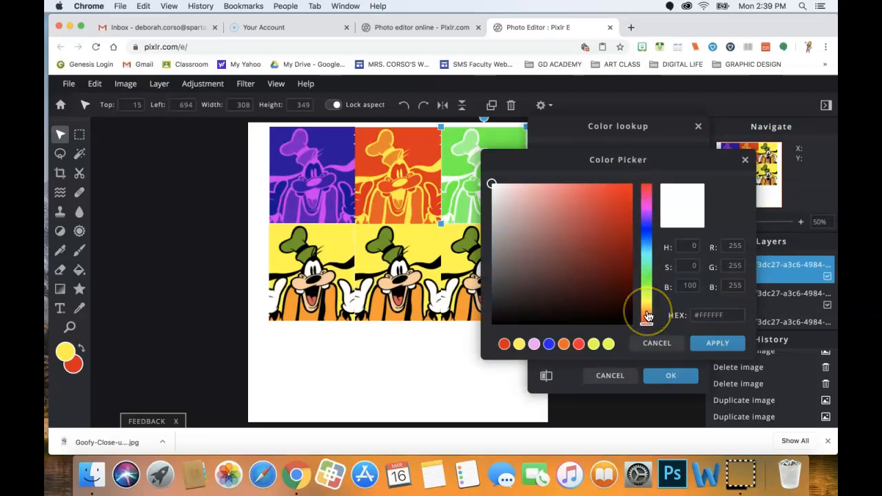
drag(649, 221, 647, 252)
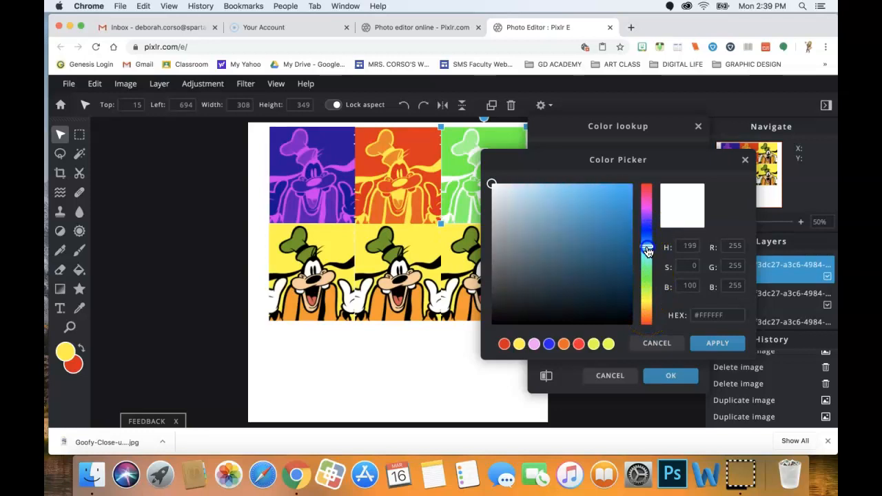
drag(534, 199, 606, 191)
click(706, 344)
click(565, 208)
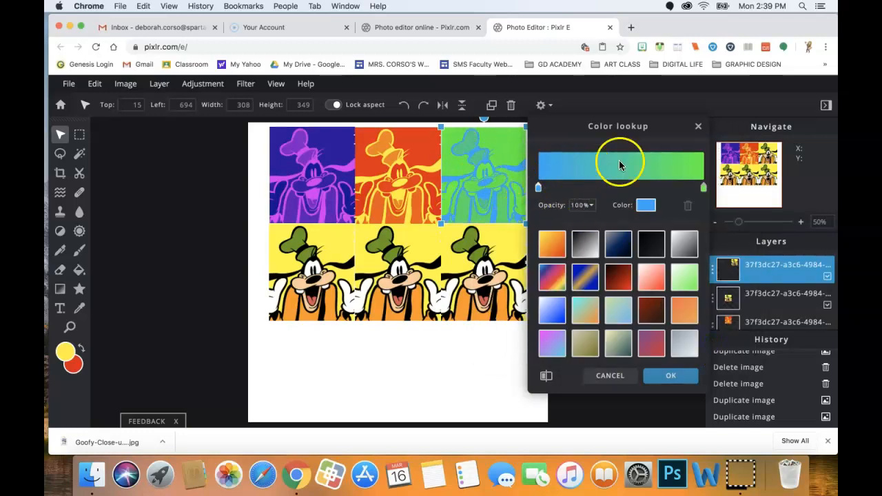
click(665, 375)
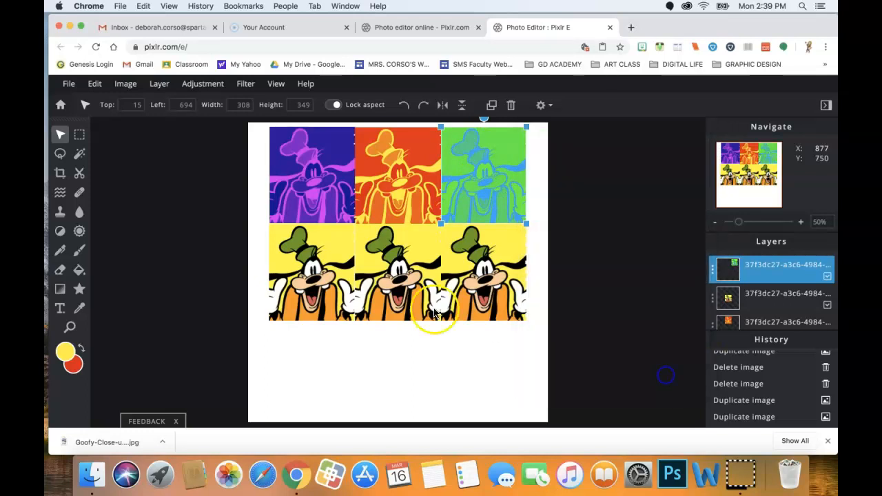
Step: Start a Color lookup on the centre Goofy of the second row and pick the blue-gold-blue preset gradient
click(393, 266)
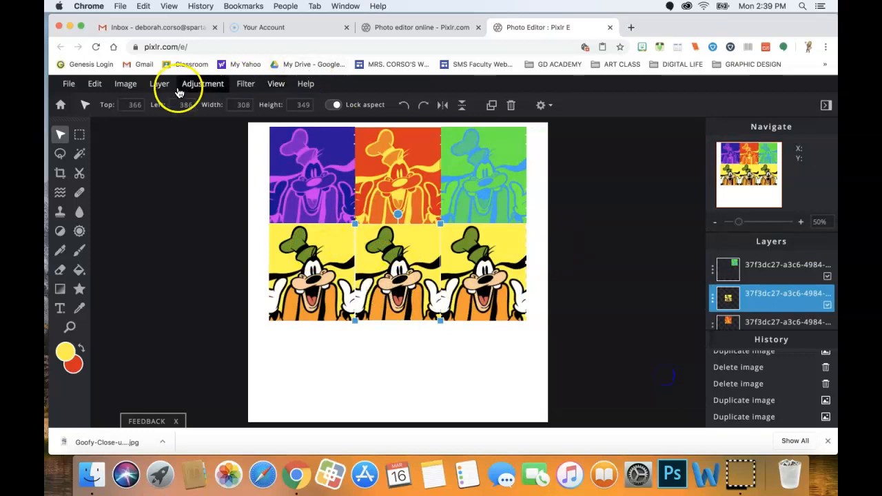
click(202, 83)
click(230, 197)
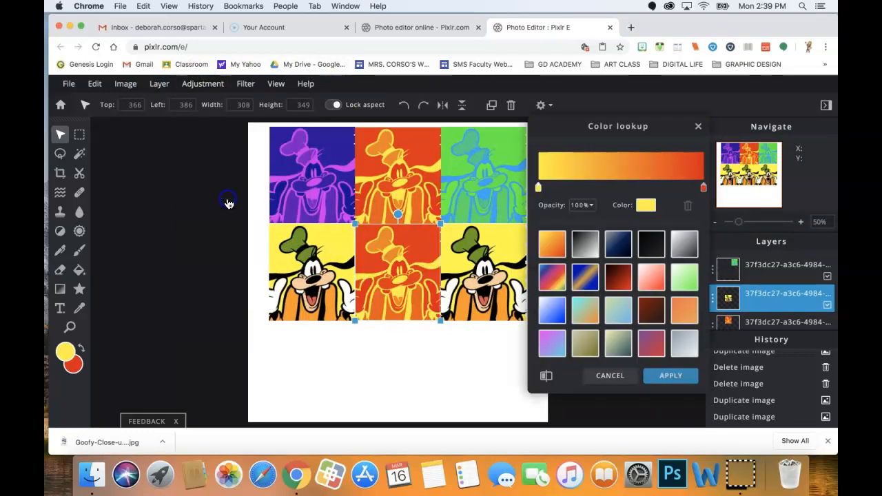
click(590, 278)
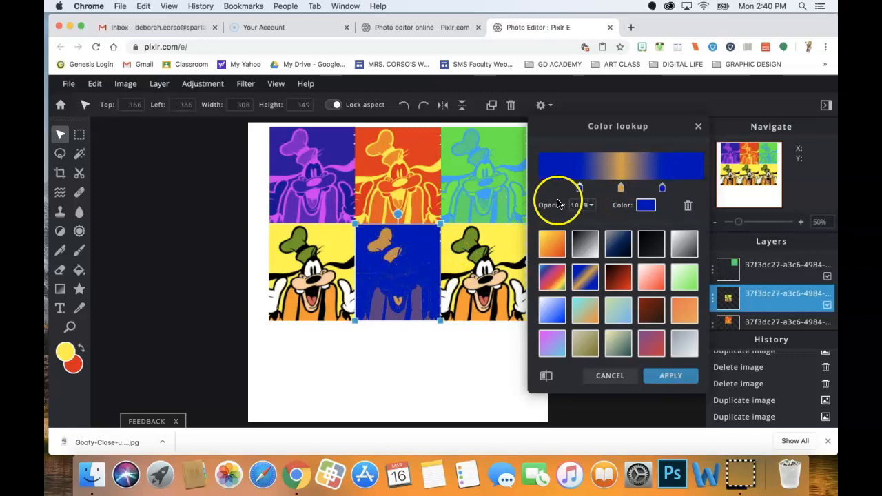
Step: Move the gradient's two blue stops out toward its ends and position the gold stop slightly past the middle
drag(568, 192, 552, 191)
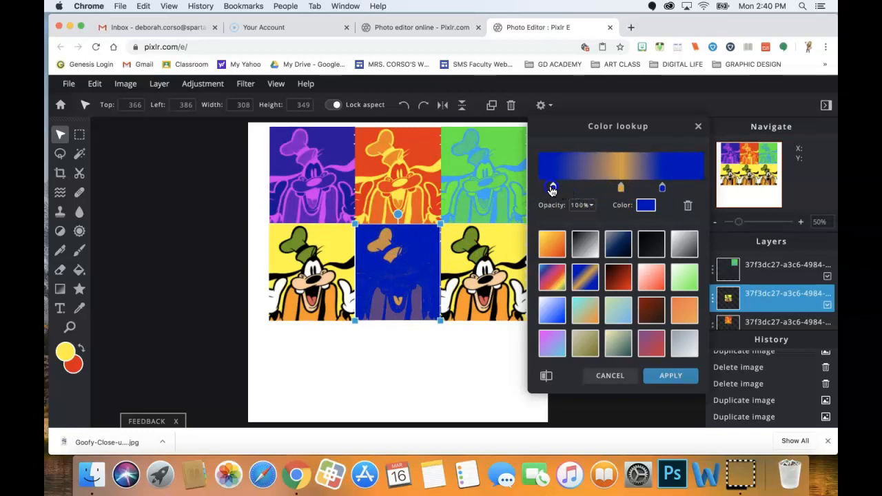
drag(662, 187, 702, 187)
drag(613, 194, 614, 193)
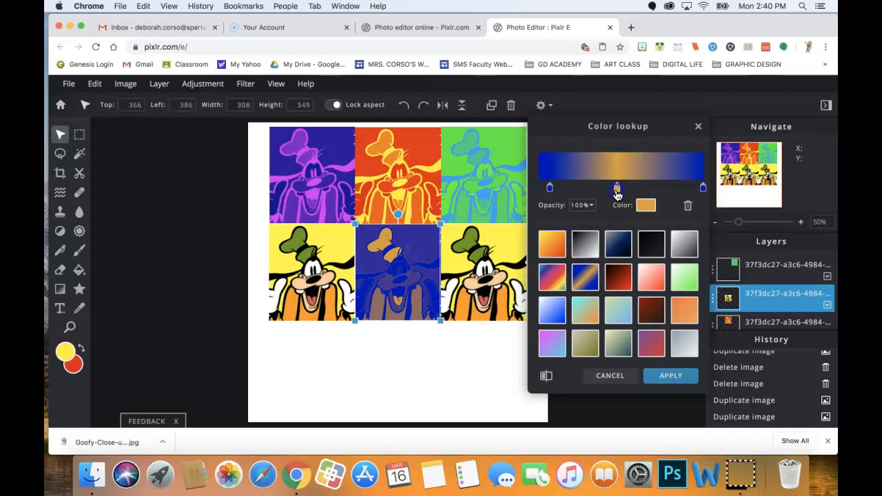
click(549, 190)
drag(618, 190, 662, 190)
click(394, 245)
click(398, 157)
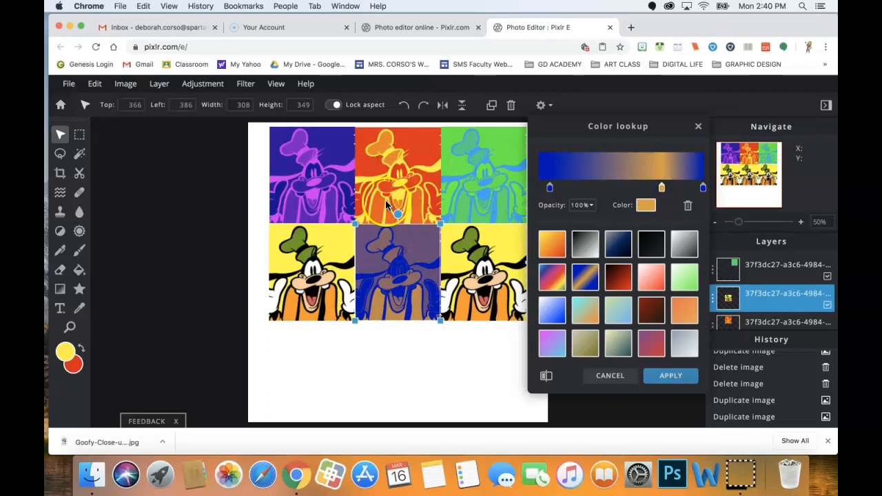
click(486, 161)
drag(659, 192, 628, 188)
Step: Change the first blue gradient stop to orange (#FF9801), sampled from the vest of the uncoloured Goofy beside it
click(551, 190)
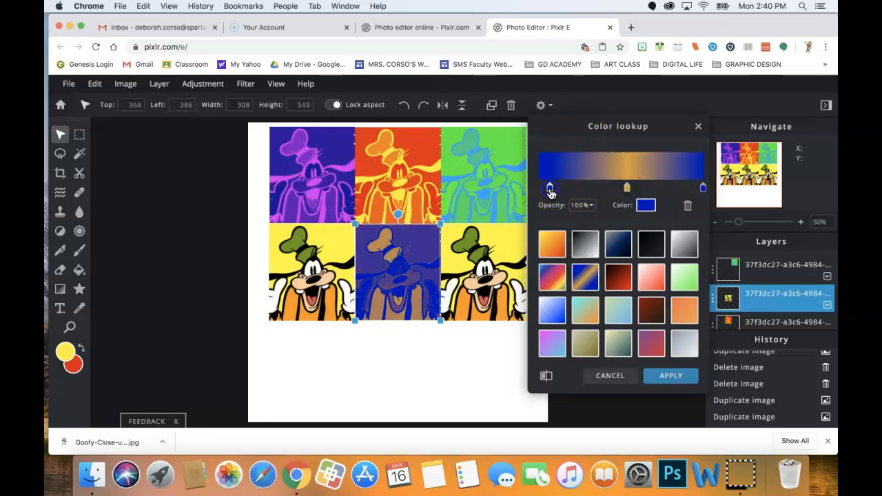
click(646, 203)
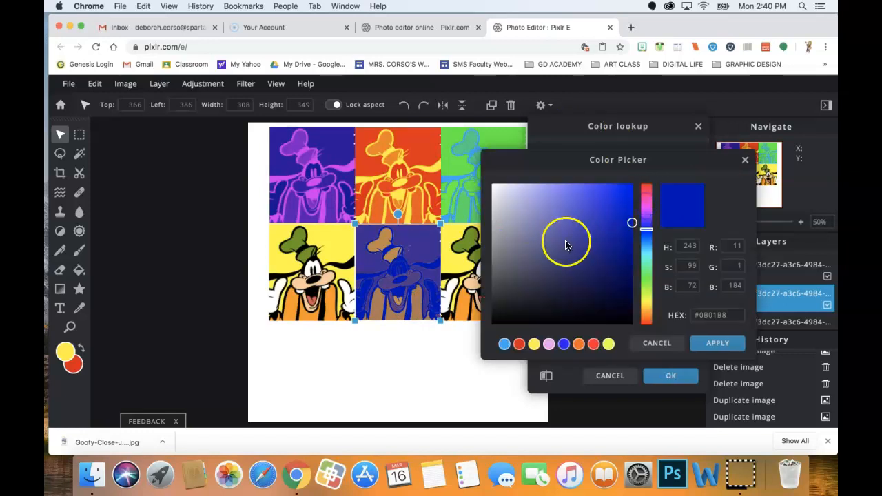
drag(645, 250, 650, 328)
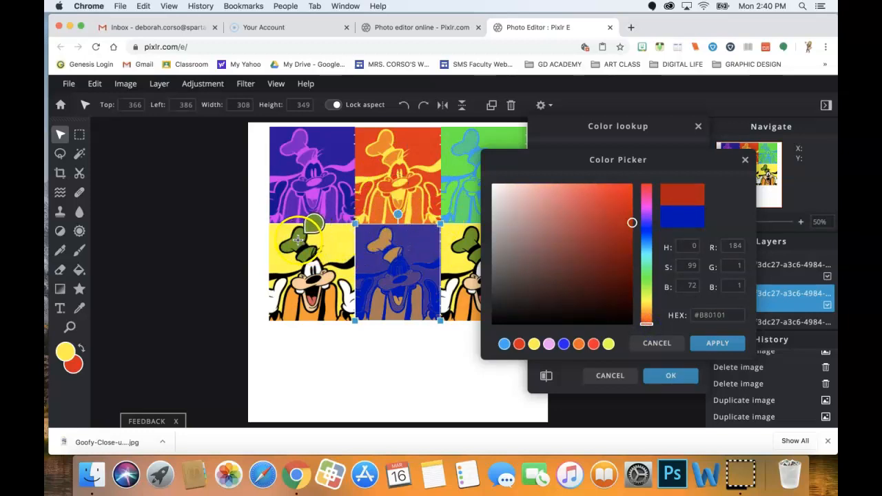
click(293, 306)
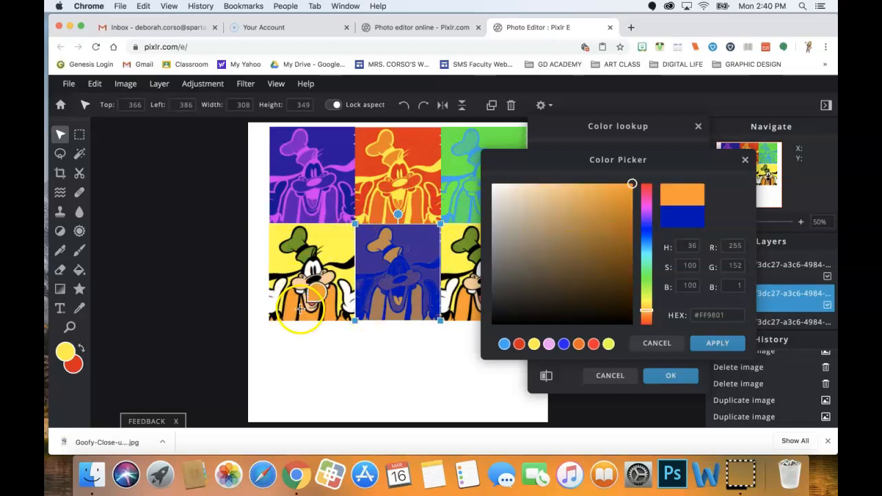
click(720, 342)
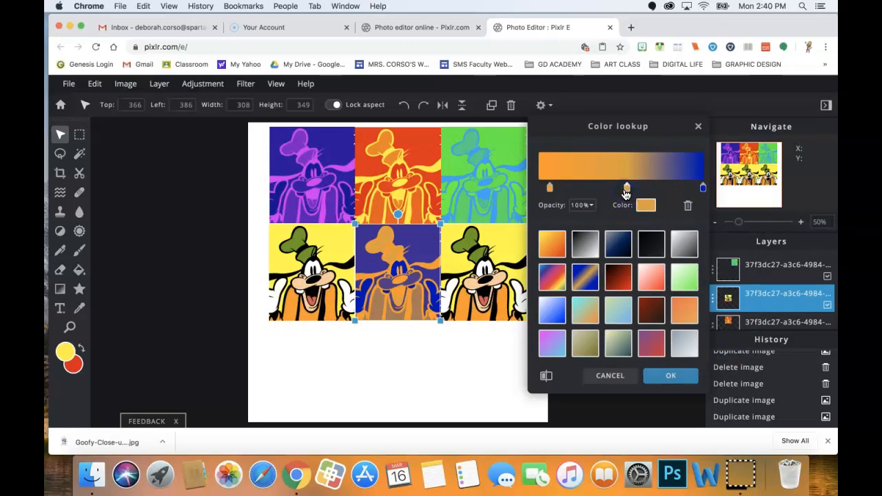
Step: Change the gradient's middle gold stop to white (#FFFFFF)
click(645, 206)
mouse_move(528, 220)
mouse_down()
mouse_move(498, 241)
mouse_move(491, 328)
mouse_move(494, 292)
mouse_move(520, 282)
mouse_move(486, 282)
mouse_move(488, 186)
mouse_up()
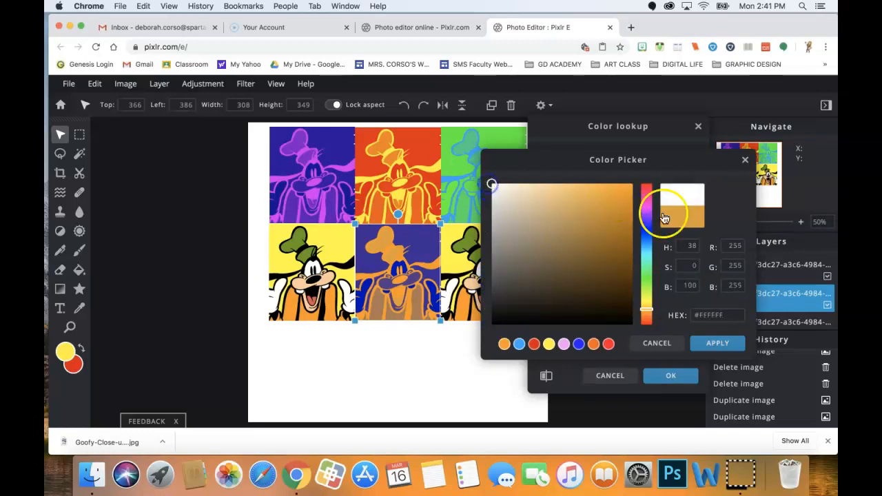
click(717, 343)
Step: Change the remaining blue stop to bright purple (#AA00FF) and apply the Color lookup to the centre Goofy of the second row
click(702, 189)
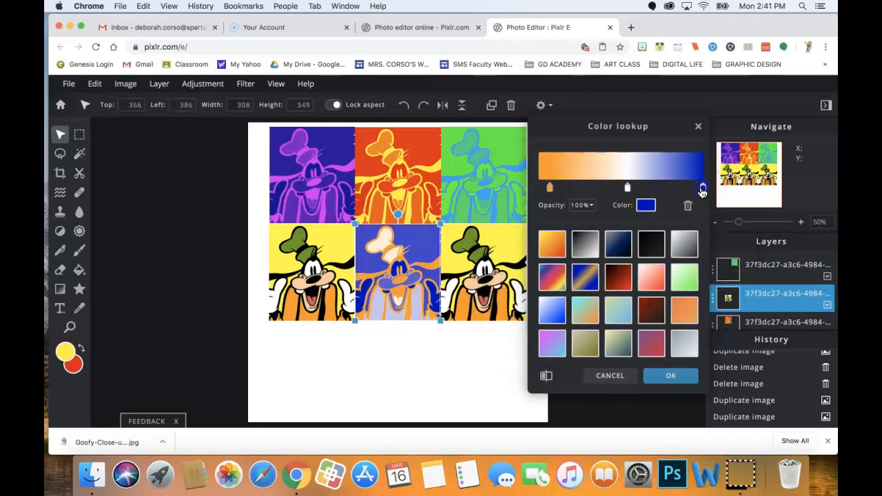
click(647, 205)
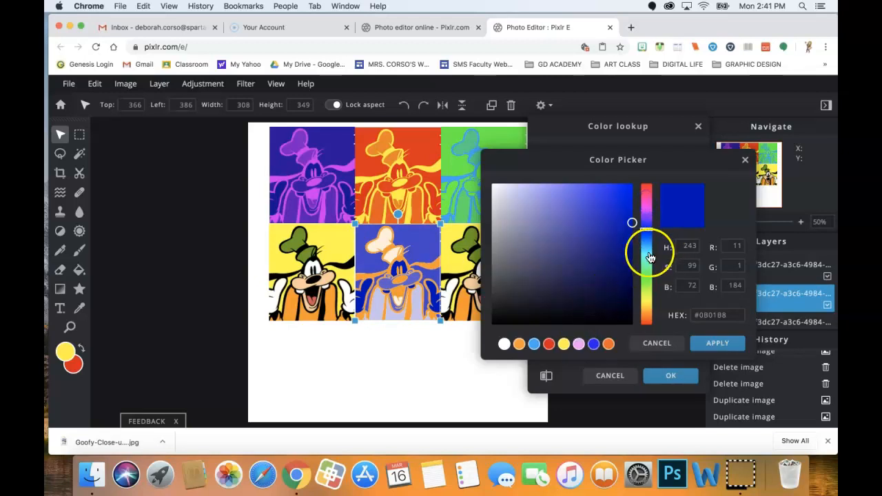
click(648, 206)
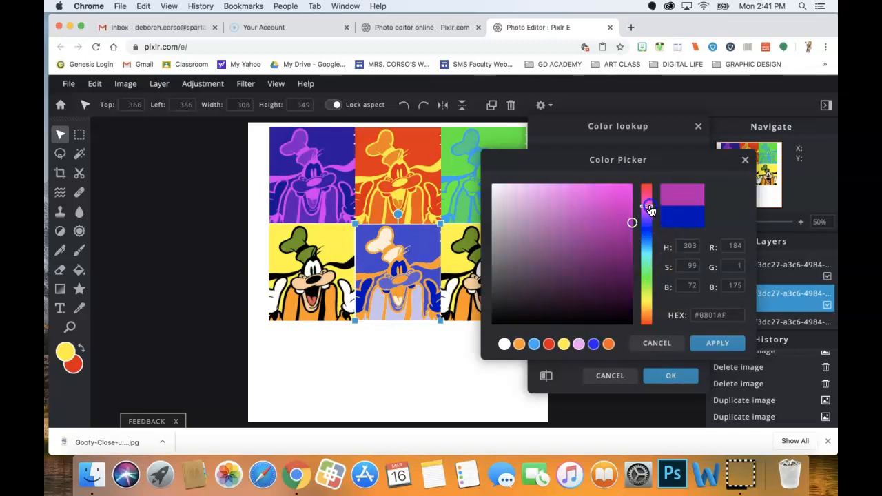
drag(648, 207, 650, 218)
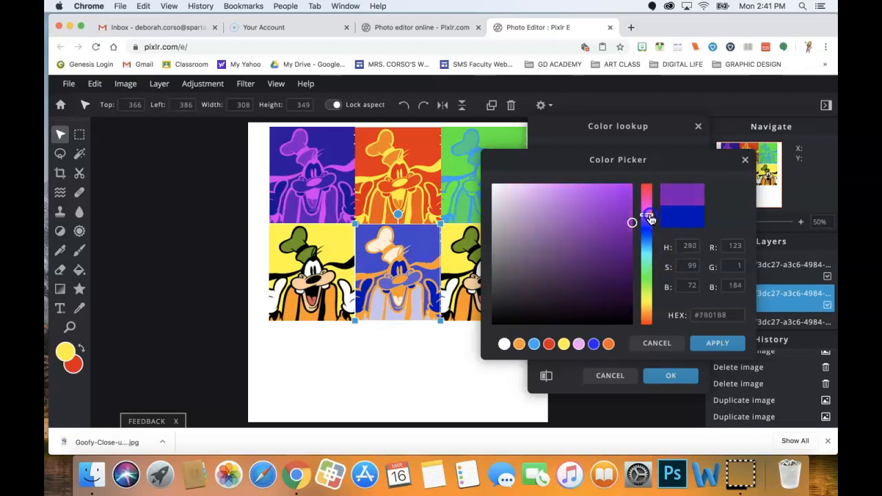
click(629, 188)
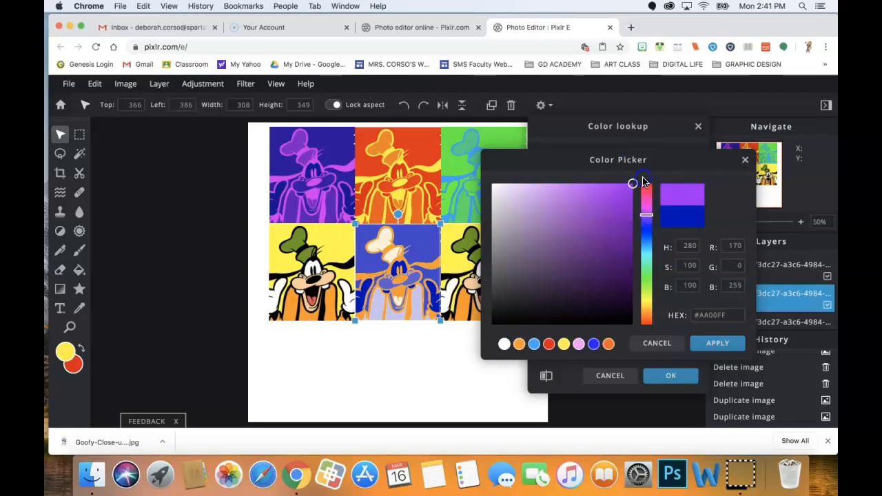
click(713, 342)
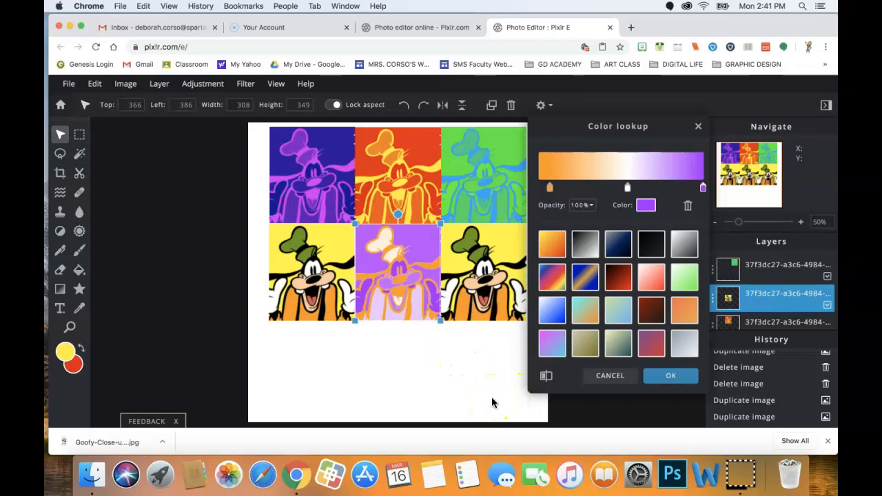
click(670, 376)
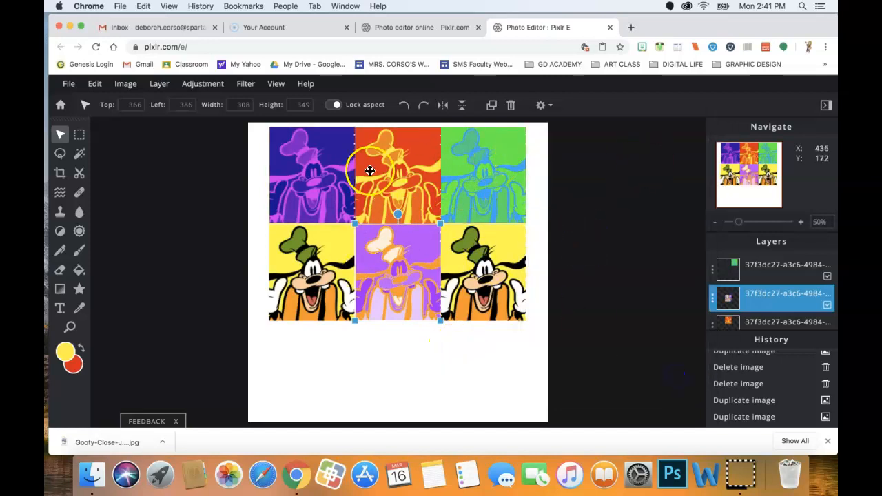
Step: Save the layered artwork to the computer as a PXD file named Untitled
click(70, 84)
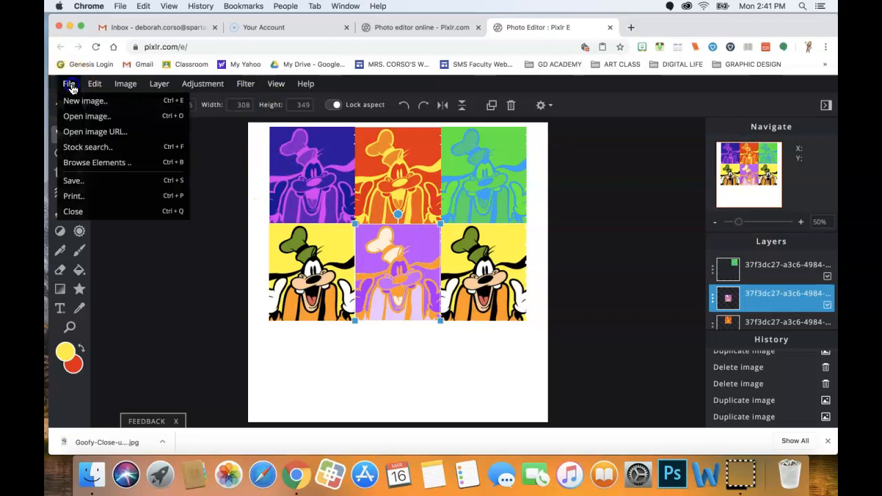
click(83, 181)
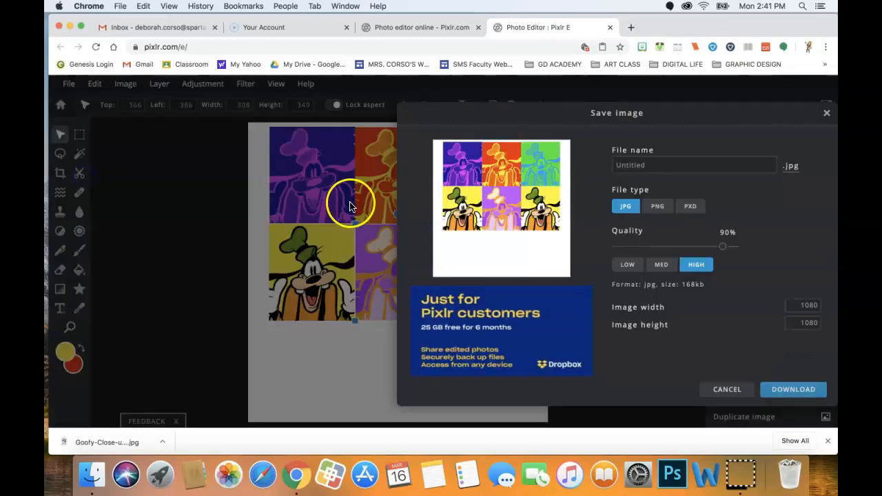
drag(679, 113, 390, 102)
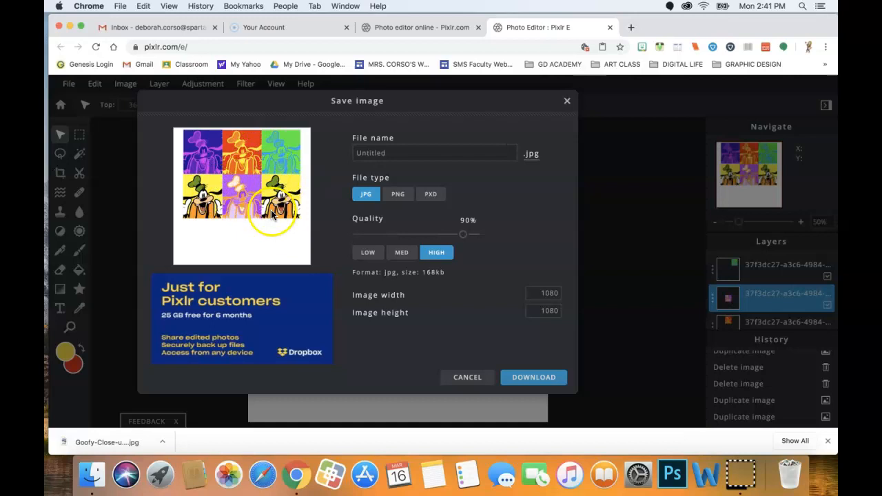
click(431, 194)
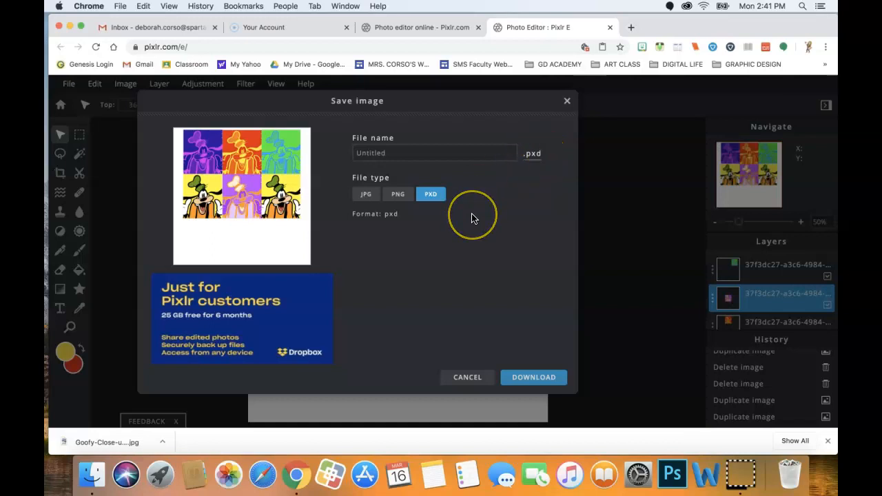
click(420, 153)
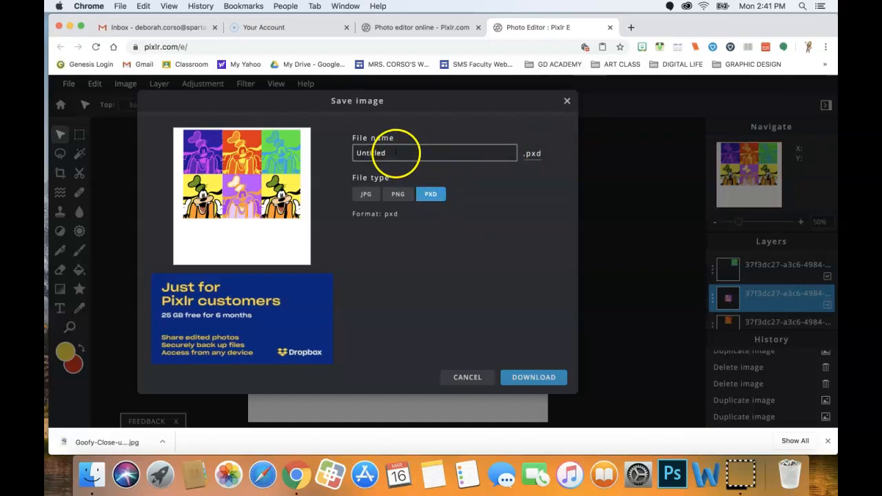
click(523, 378)
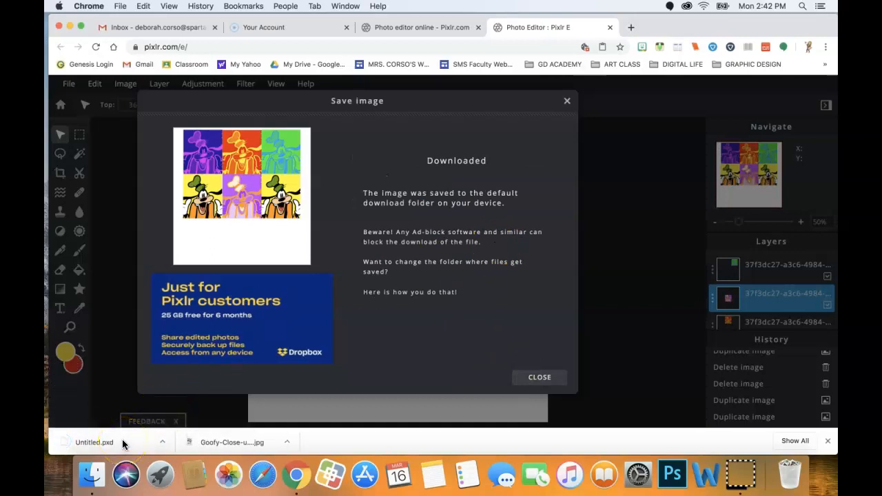
click(539, 377)
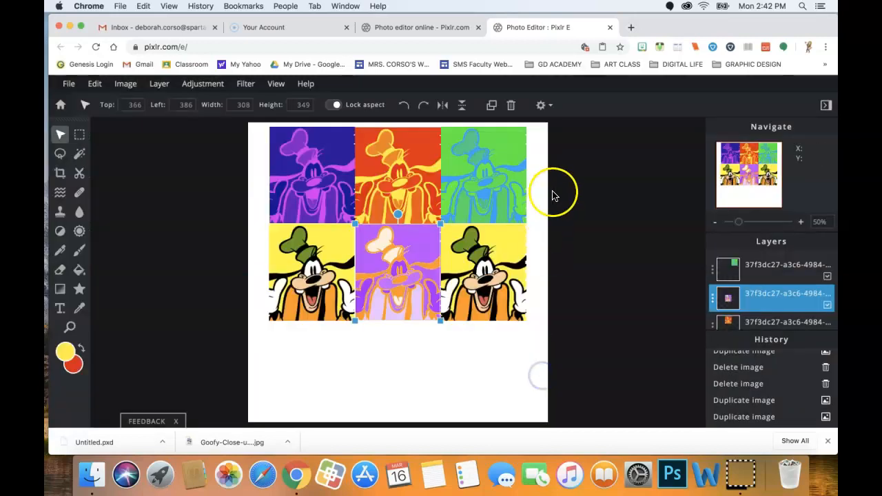
Step: Close the document and remove both Goofy images from the start page's history
click(69, 84)
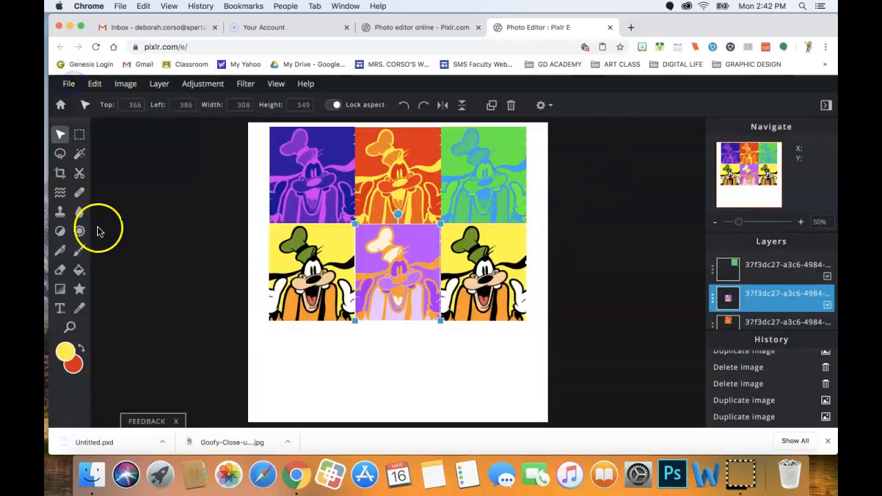
click(68, 84)
click(66, 208)
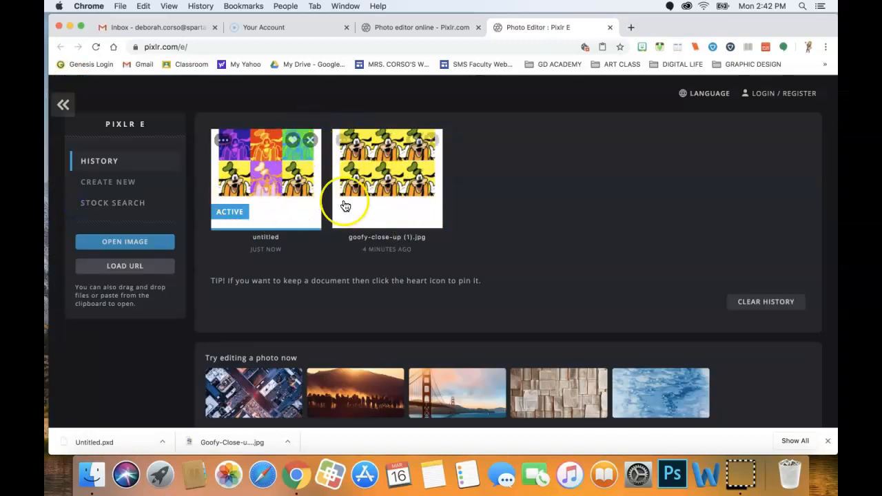
click(311, 141)
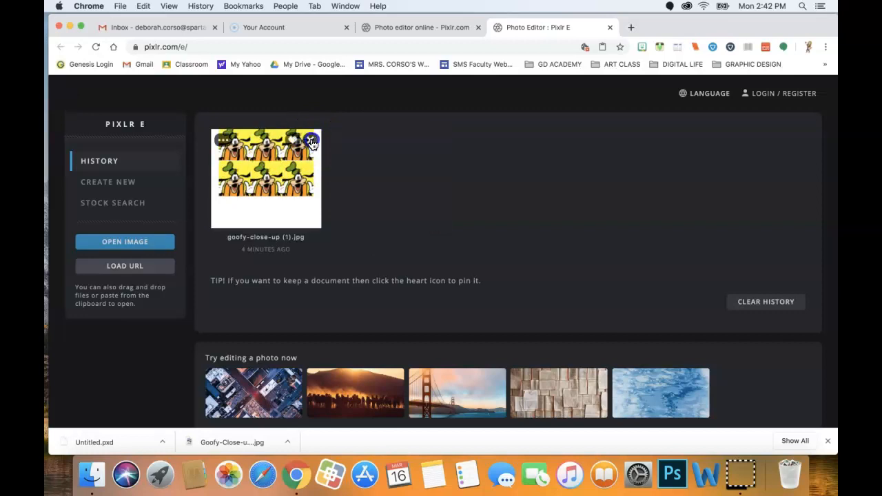
click(311, 142)
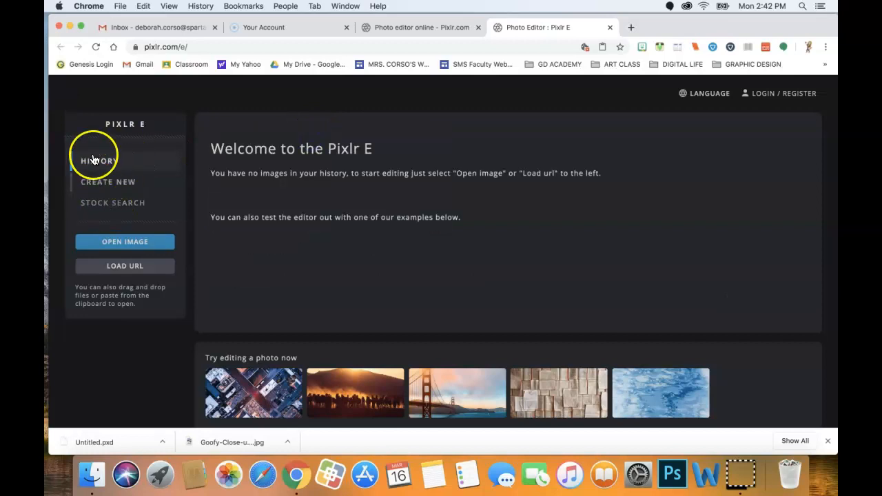
Step: Open the saved Untitled.pxd file from the Downloads folder
click(113, 243)
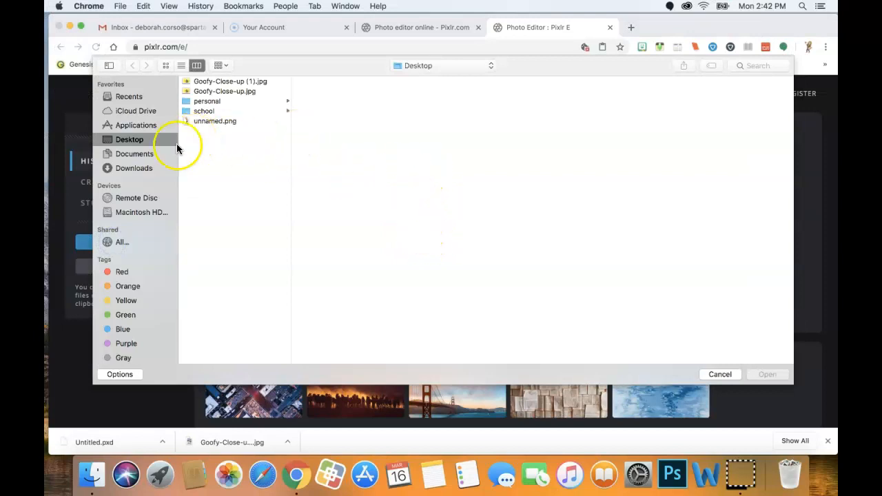
click(135, 168)
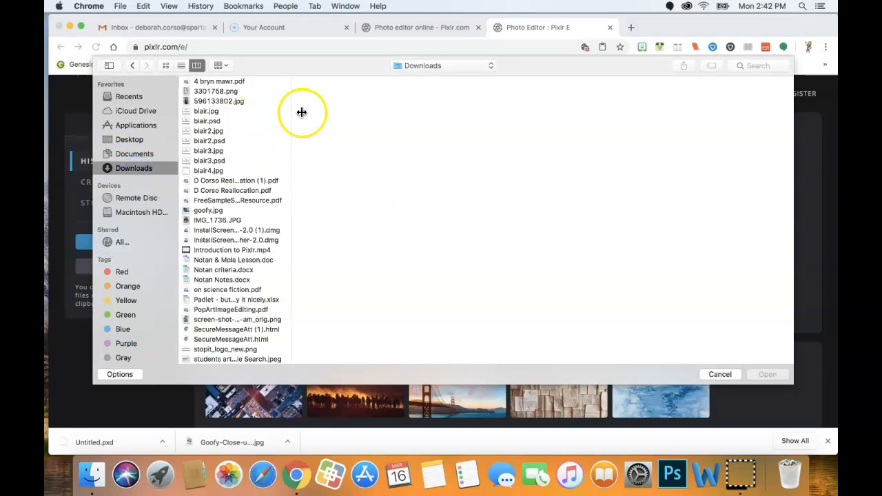
scroll(205, 114, down, 2)
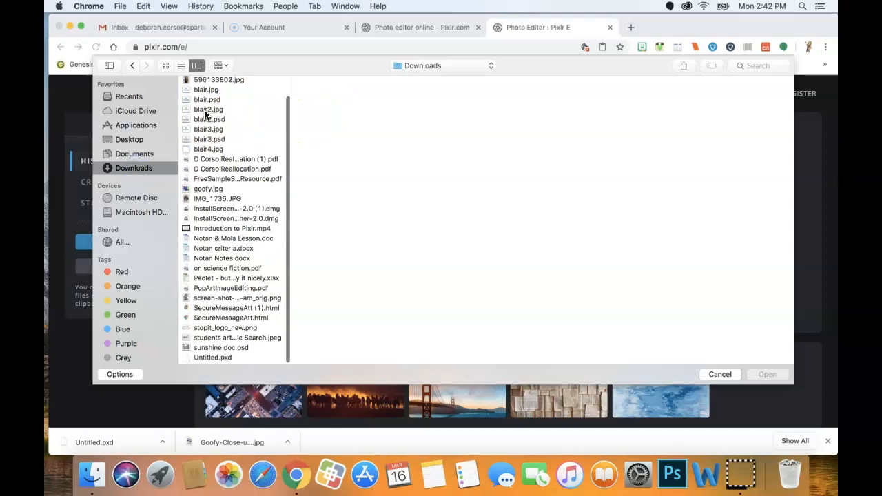
click(205, 359)
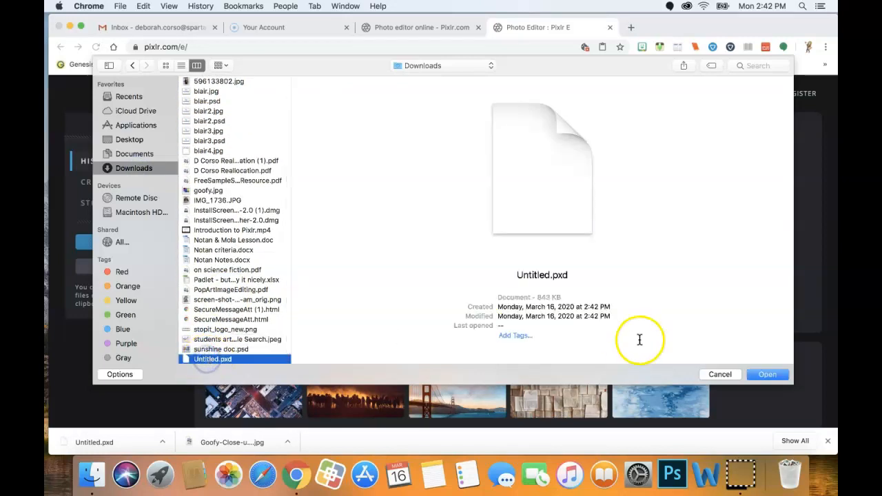
click(765, 374)
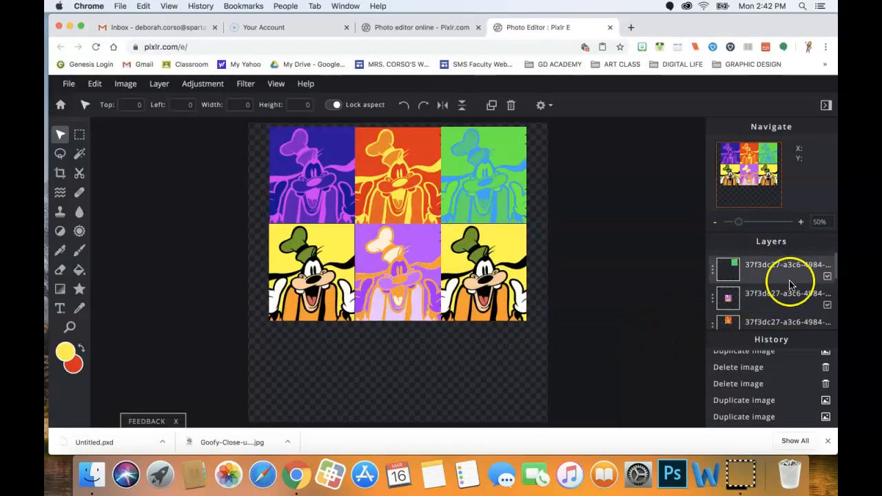
Step: Fill the empty bottom layer with white (#FFFFFF) to restore the background, and look through the layer stack
drag(833, 267, 834, 320)
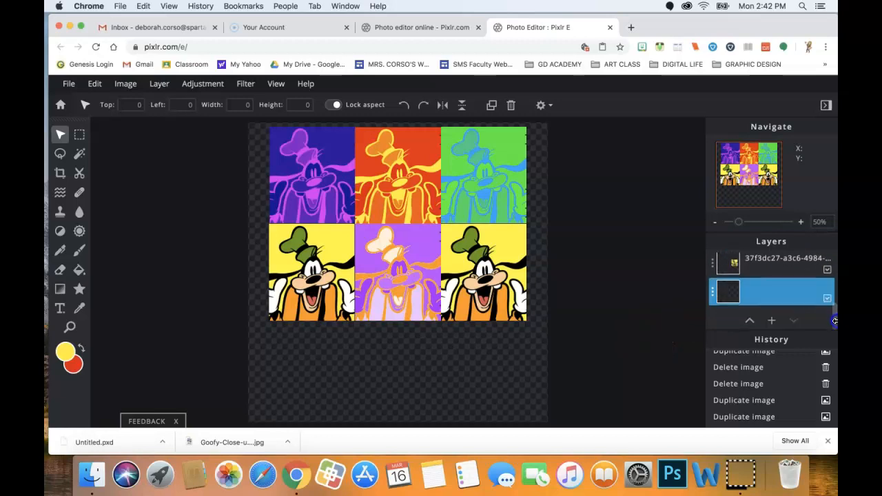
click(770, 291)
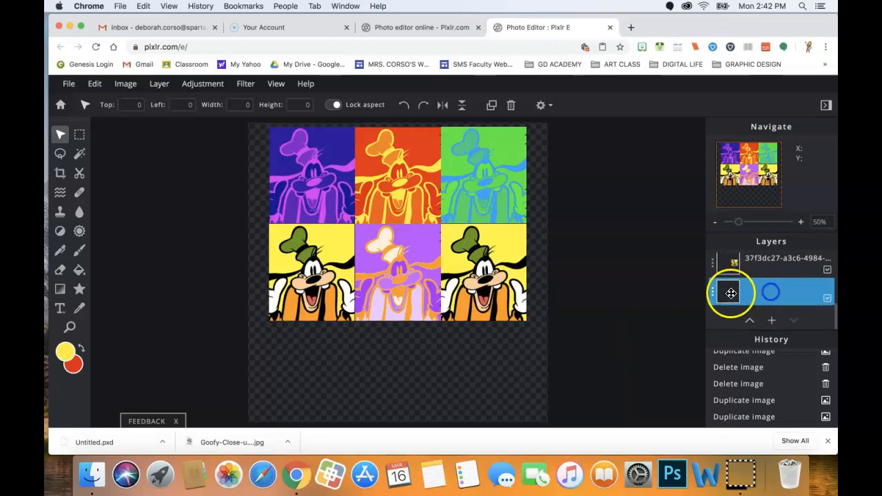
click(79, 271)
click(65, 352)
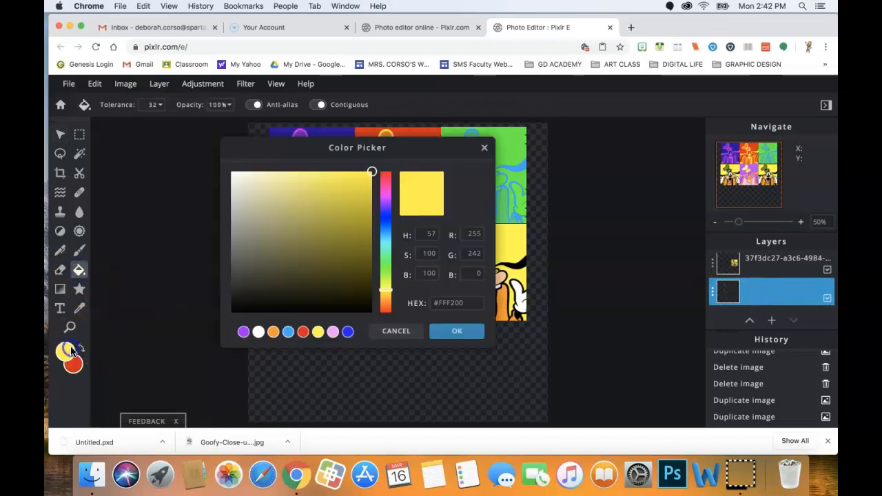
drag(252, 176, 189, 164)
click(456, 331)
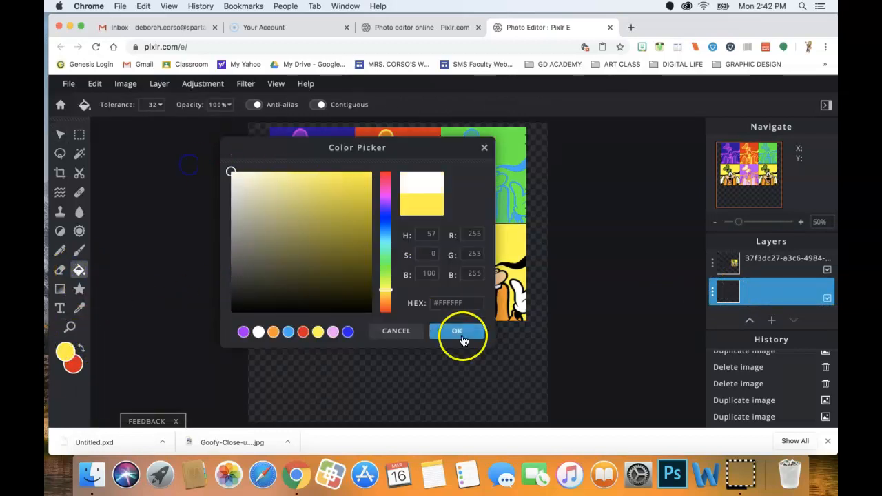
click(303, 359)
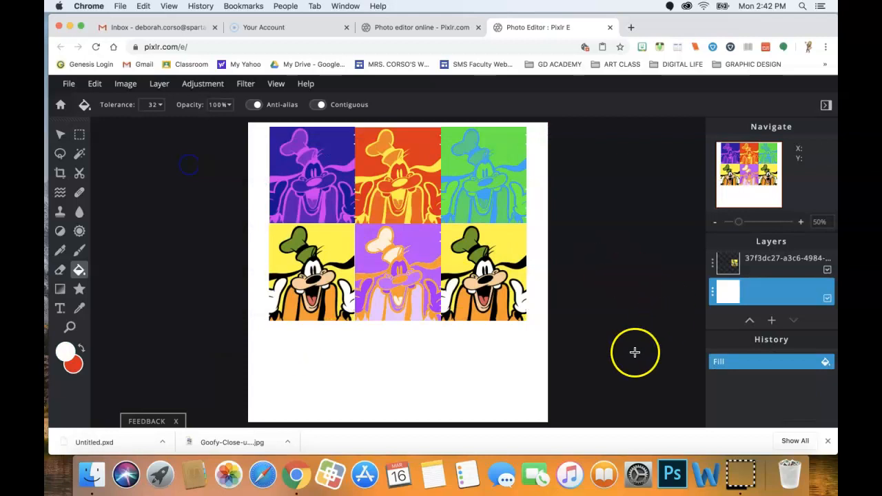
scroll(792, 290, down, 3)
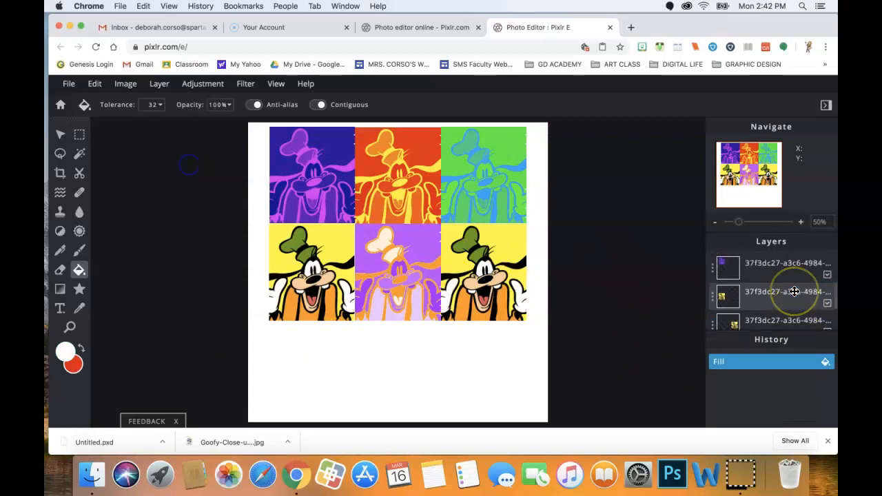
scroll(793, 291, up, 1)
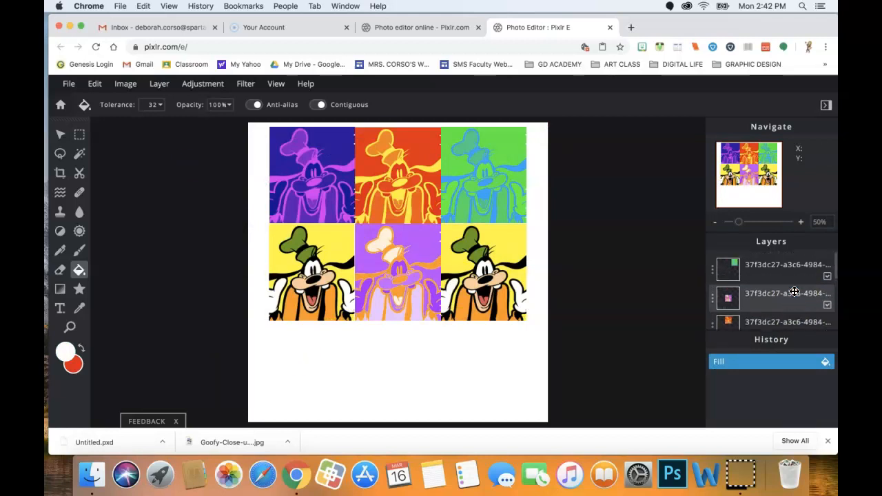